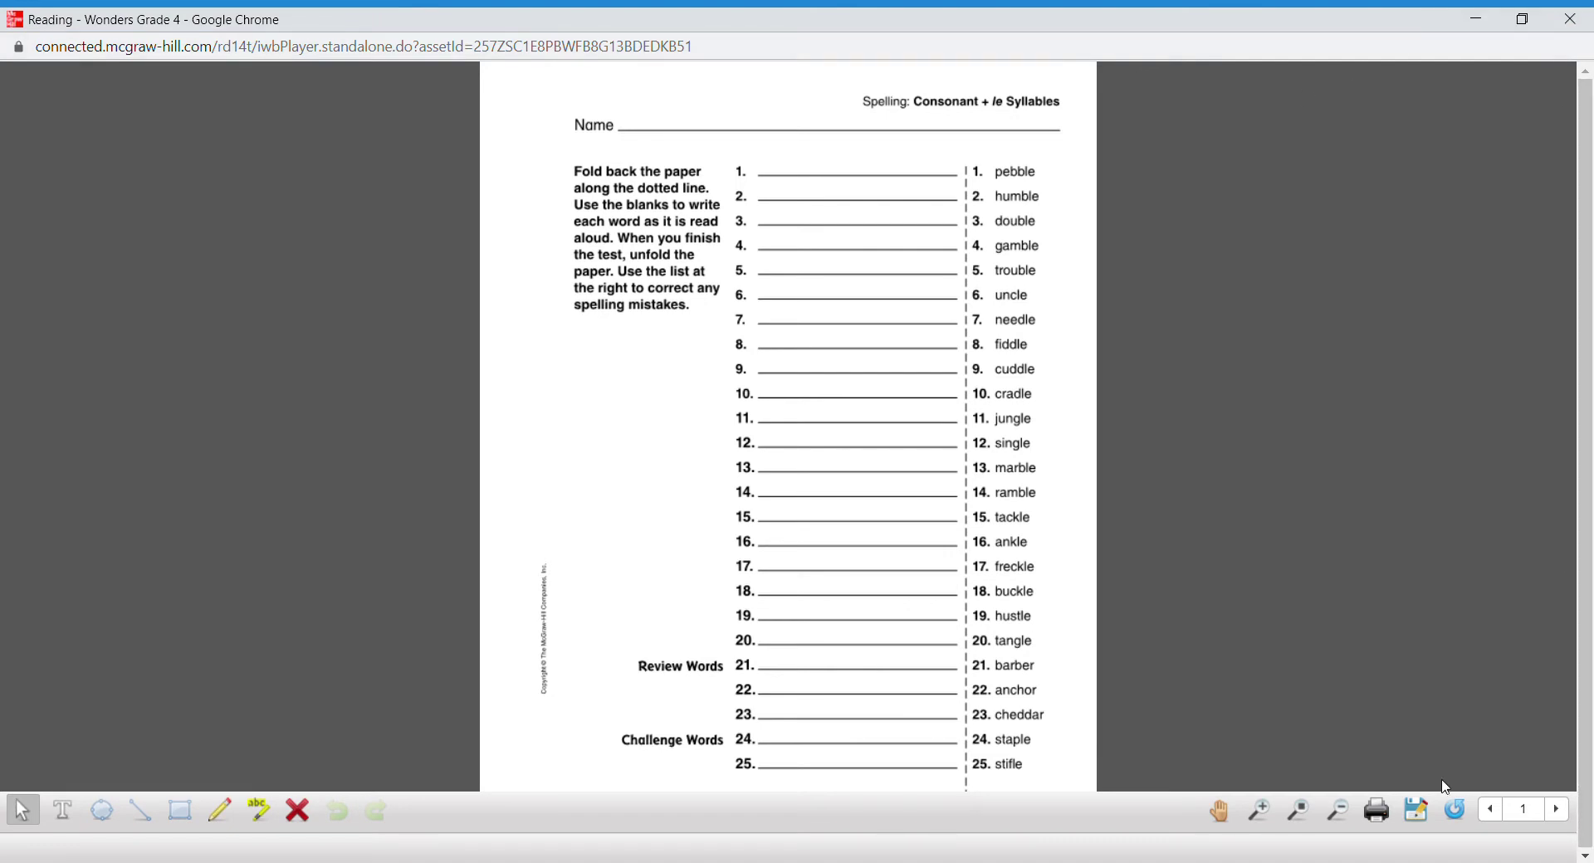
Go to page 3 of the worksheets, the exercise on sorting consonant + le words by spelling pattern
{"action": "left_click", "coordinate": [1346, 825]}
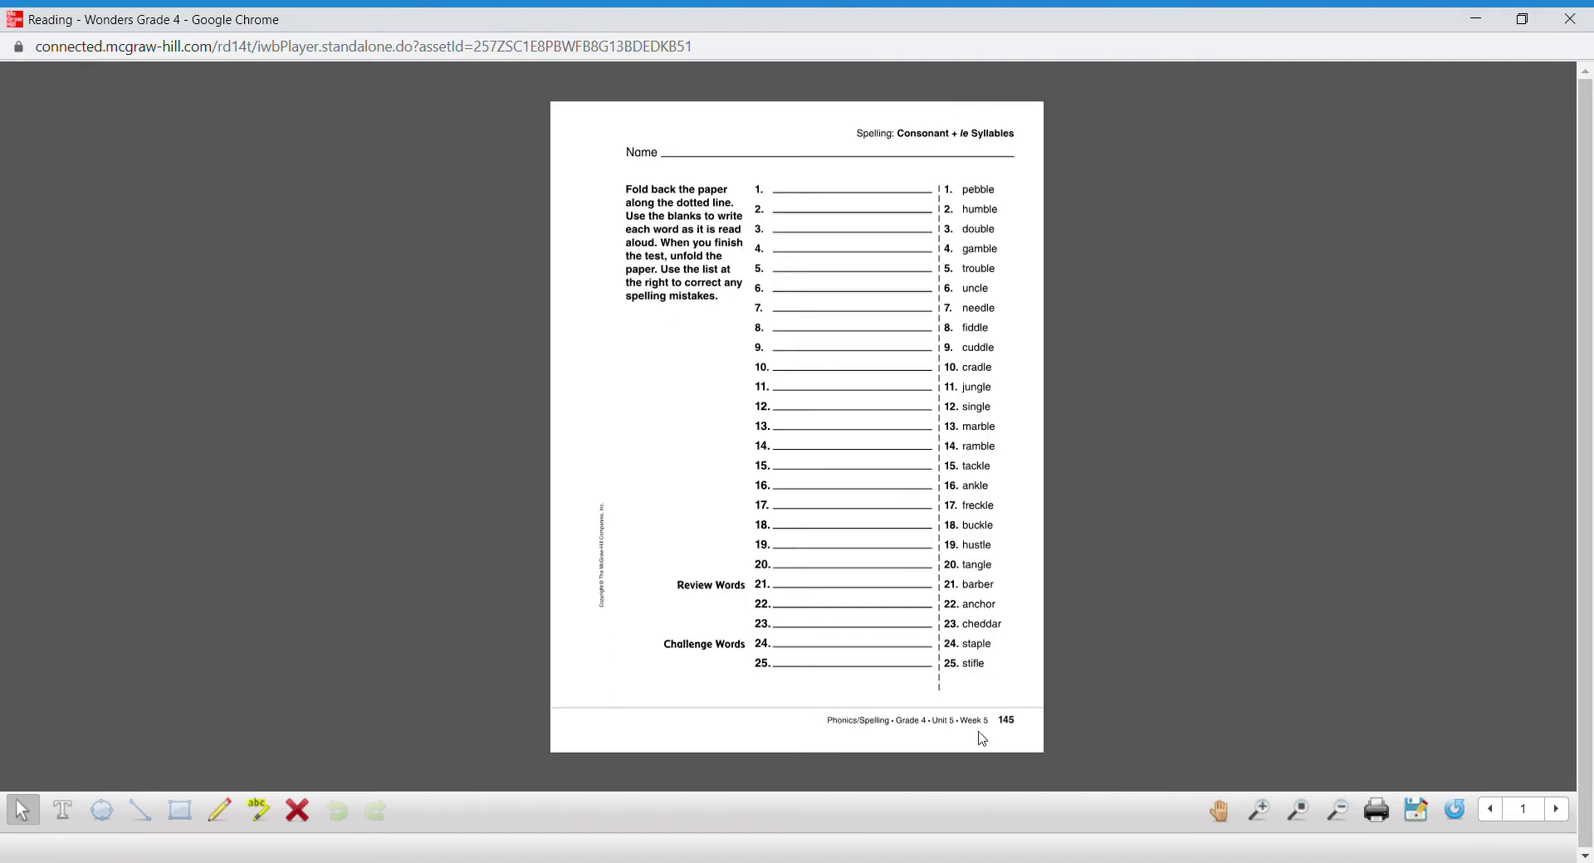
{"action": "left_click", "coordinate": [1557, 810]}
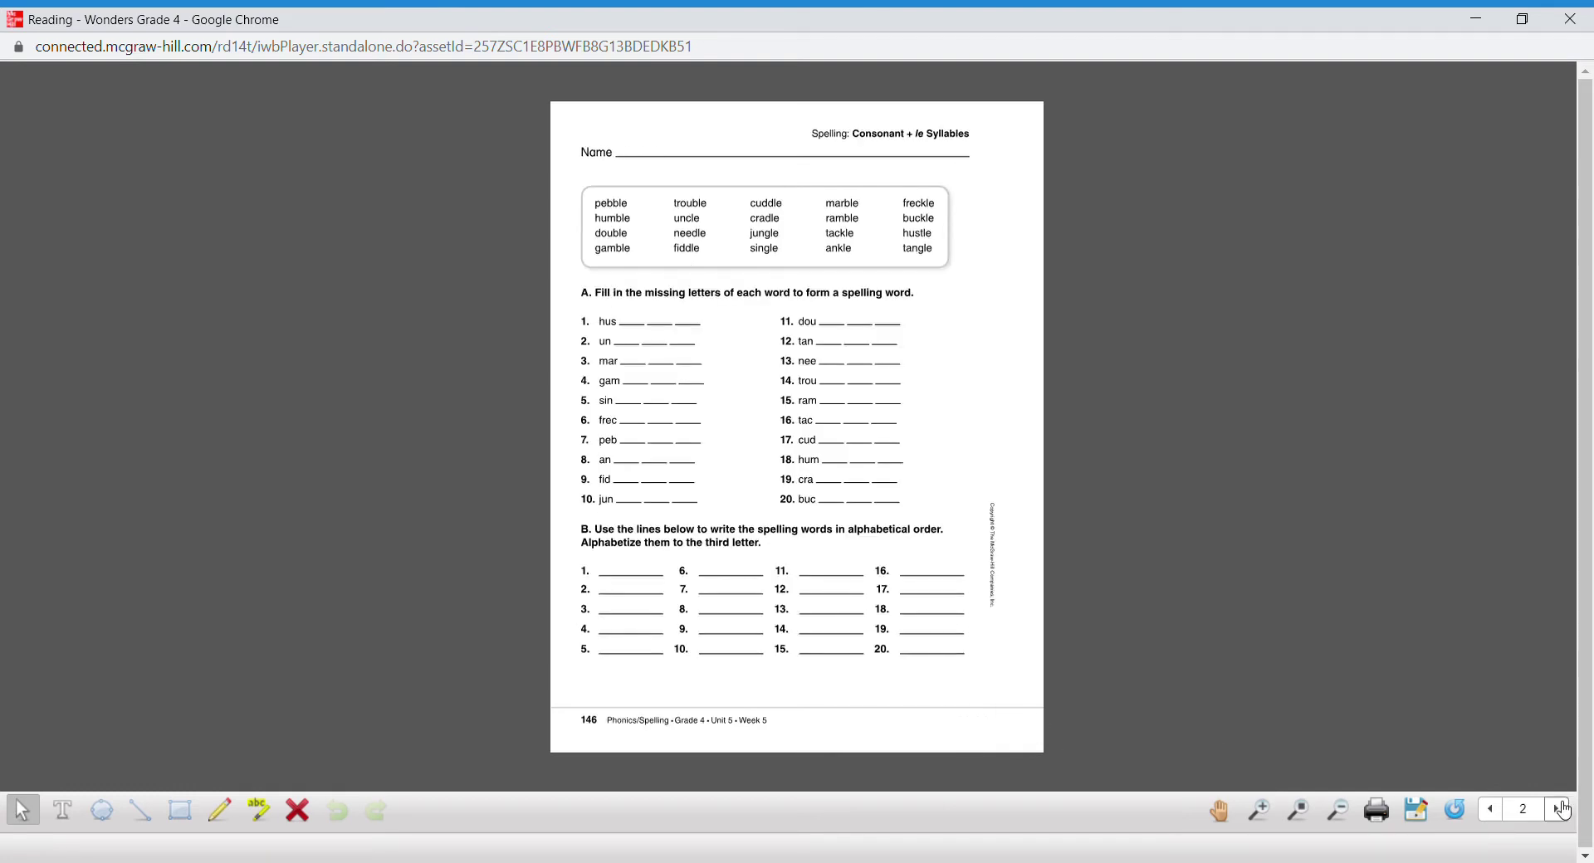
{"action": "left_click", "coordinate": [1556, 809]}
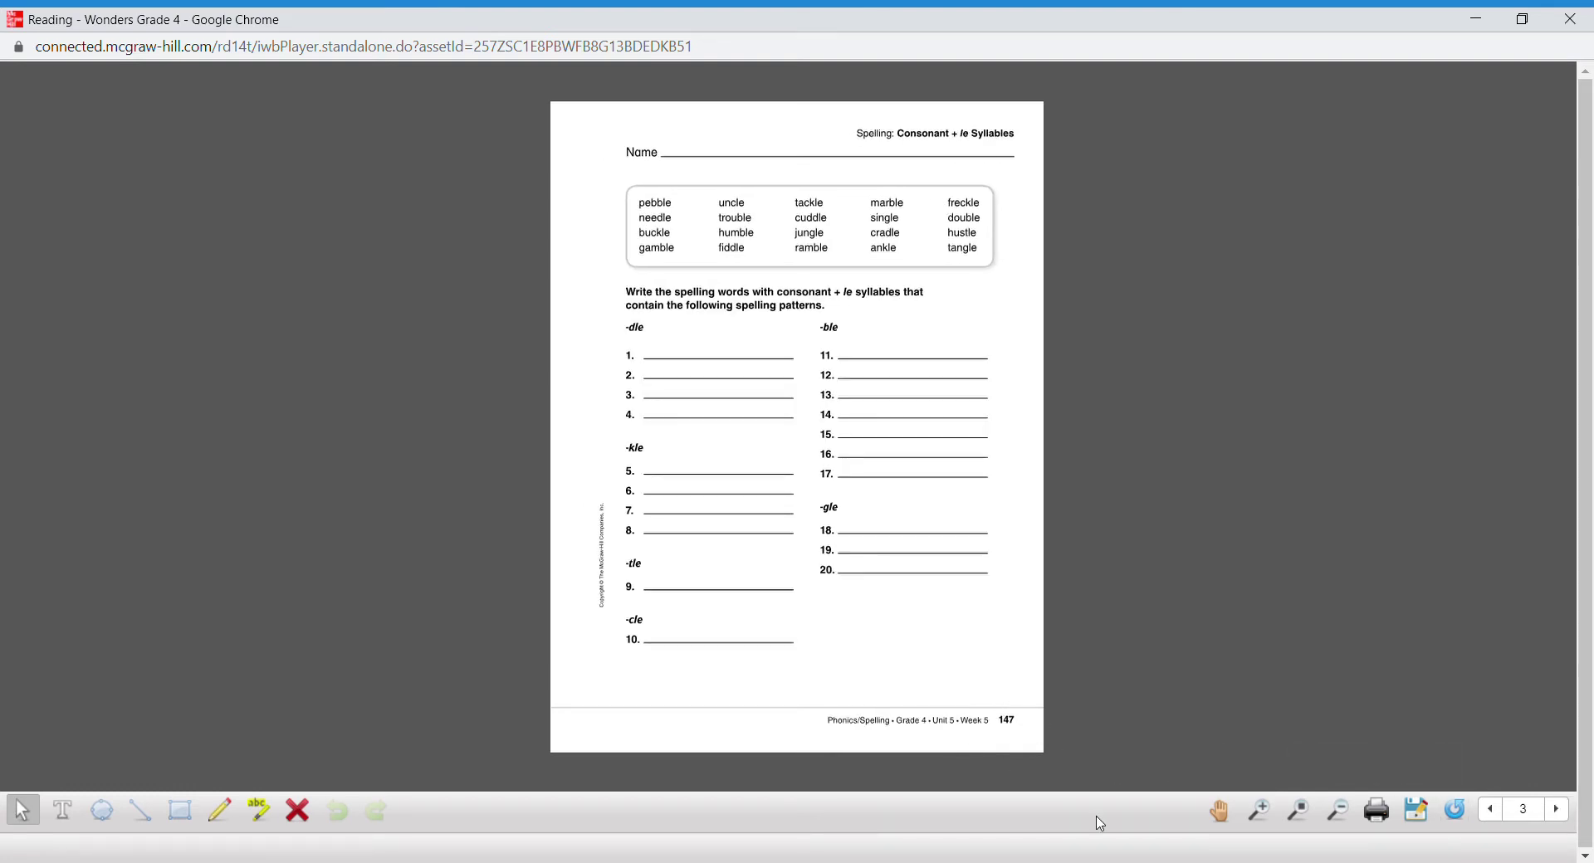
{"action": "left_click", "coordinate": [1262, 810]}
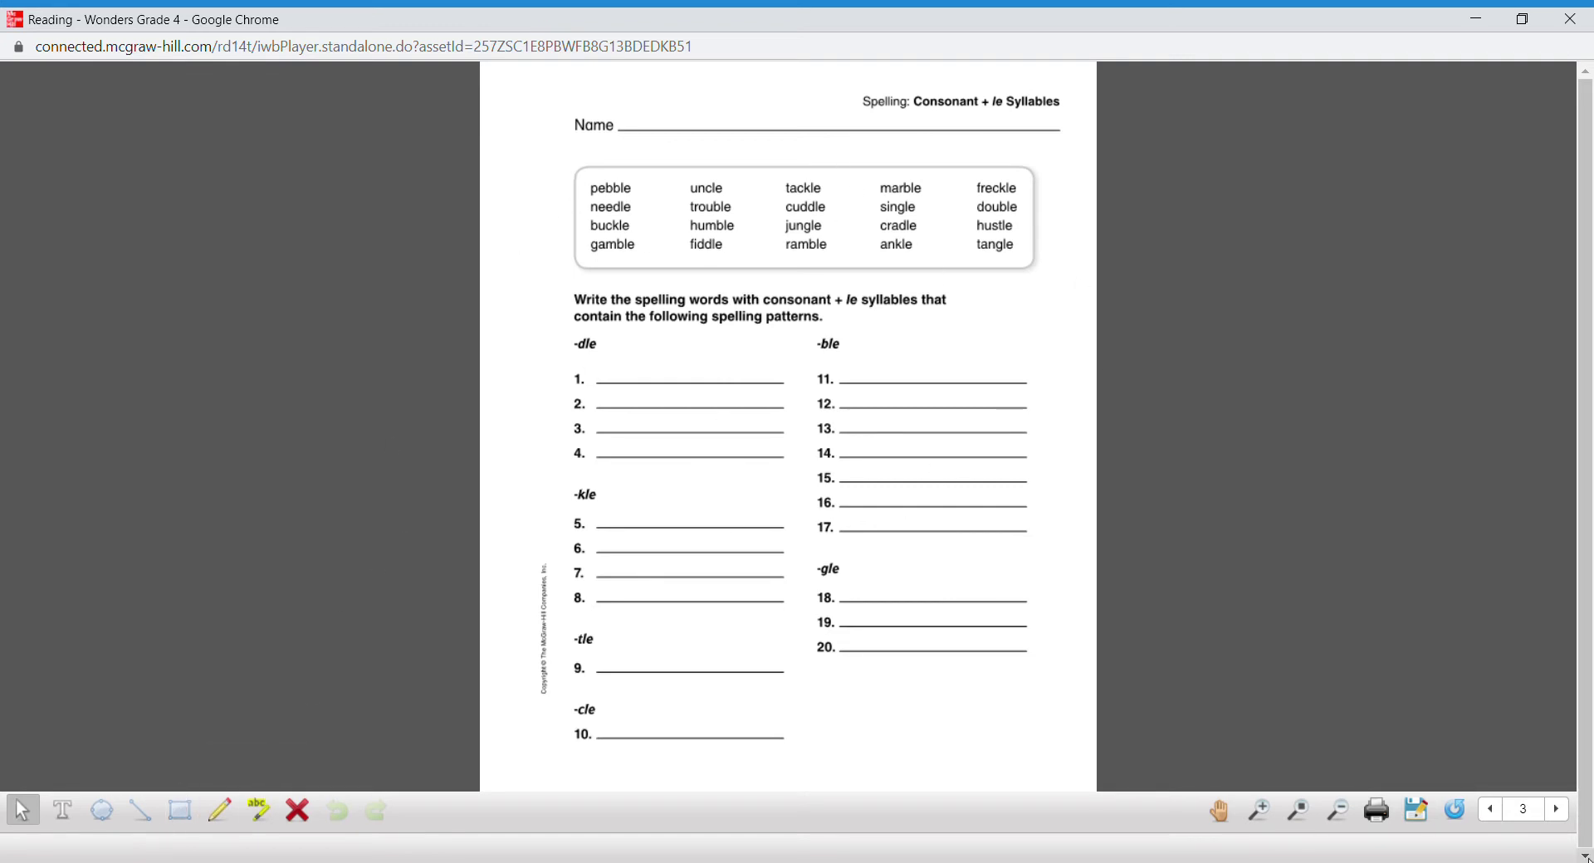
Set the highlighter thickness to 8px and highlight the -dle heading and needle, fiddle, cuddle and cradle in yellow
{"action": "left_click", "coordinate": [261, 812]}
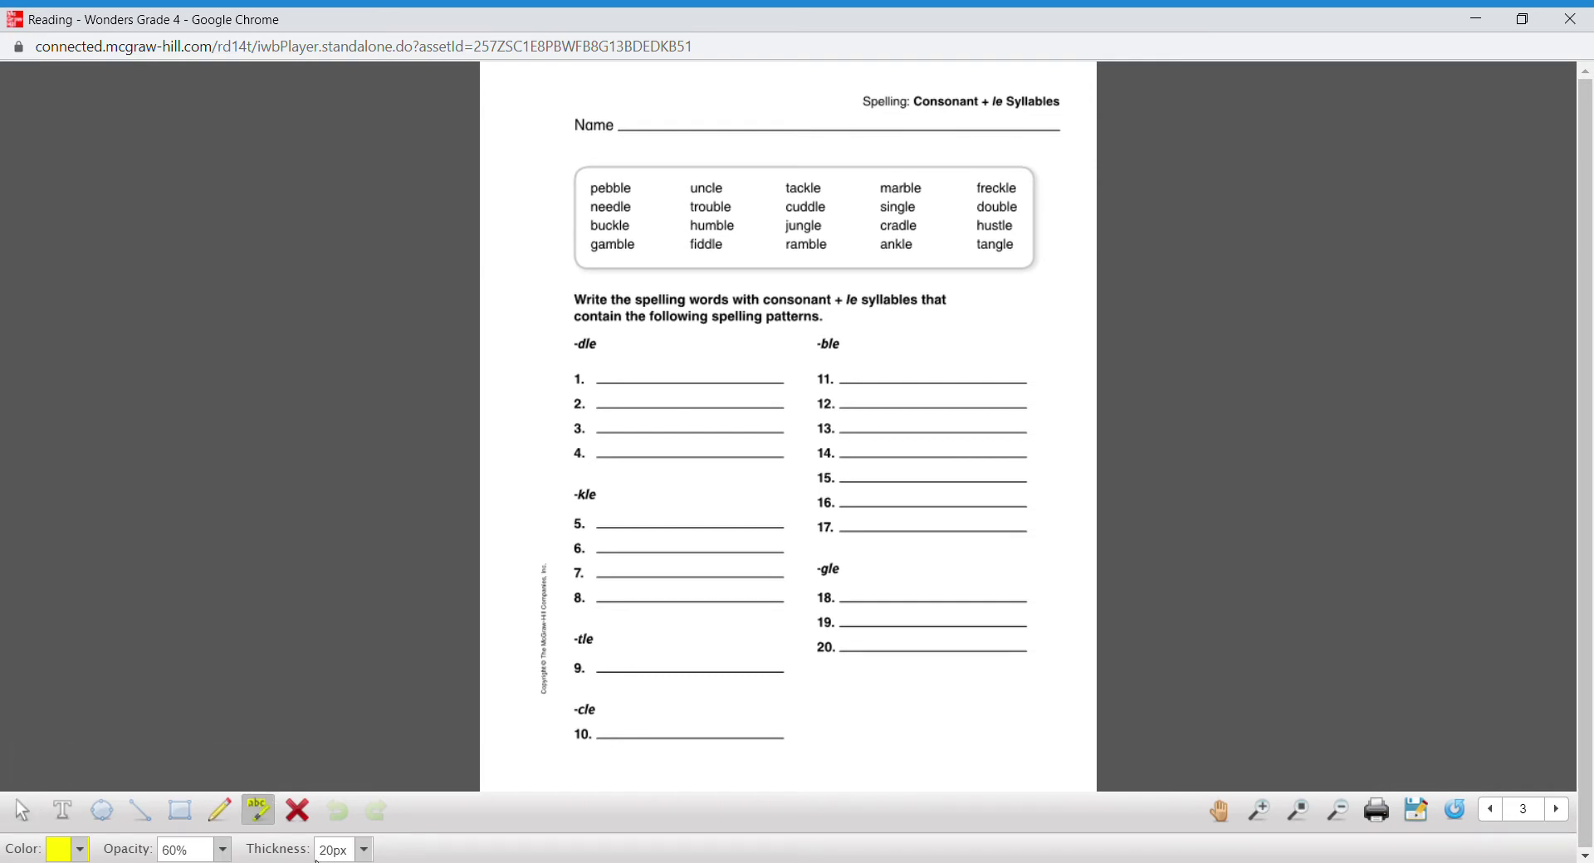
{"action": "left_click", "coordinate": [364, 852]}
{"action": "left_click", "coordinate": [341, 693]}
{"action": "left_click_drag", "start_coordinate": [565, 342], "coordinate": [600, 347]}
{"action": "left_click_drag", "start_coordinate": [589, 207], "coordinate": [641, 207]}
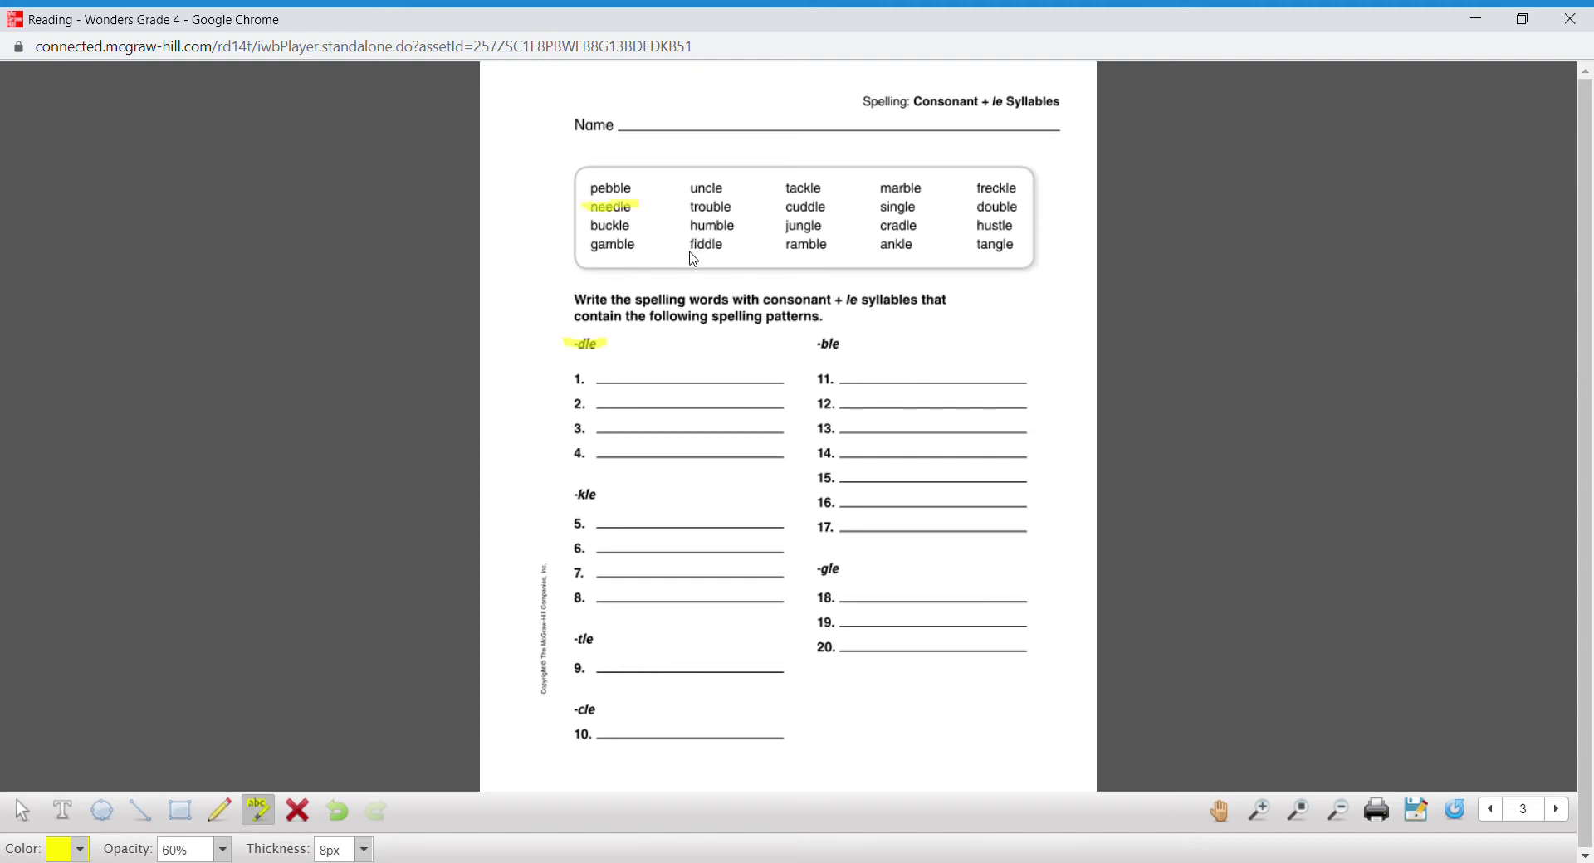
{"action": "left_click_drag", "start_coordinate": [689, 245], "coordinate": [831, 213]}
{"action": "left_click_drag", "start_coordinate": [876, 225], "coordinate": [928, 227]}
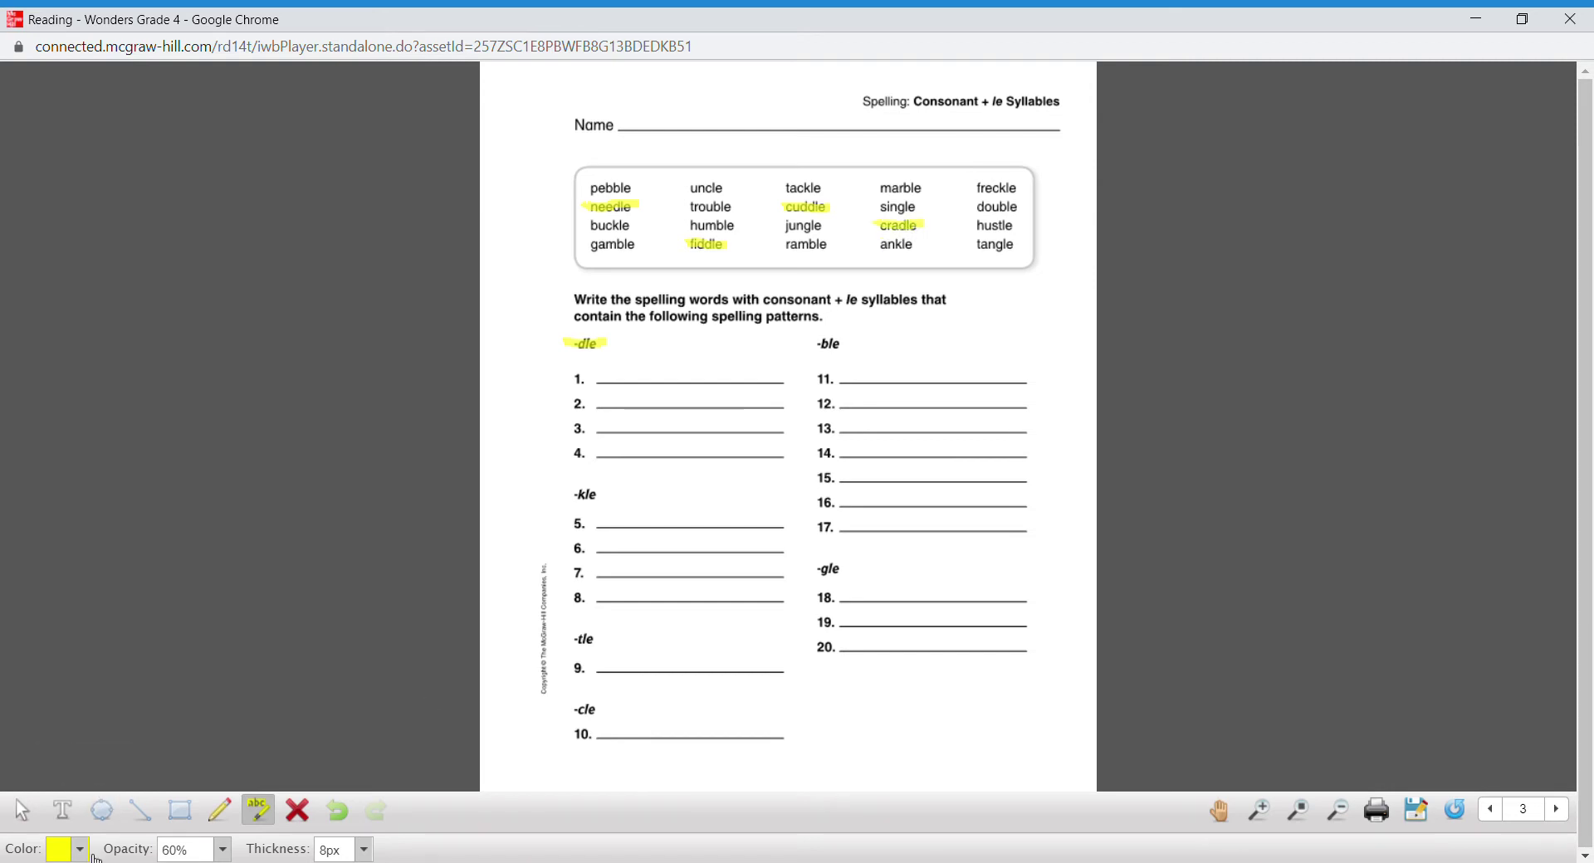
Highlight the -kle heading and the words buckle, tackle, ankle and freckle in red
{"action": "left_click", "coordinate": [86, 851]}
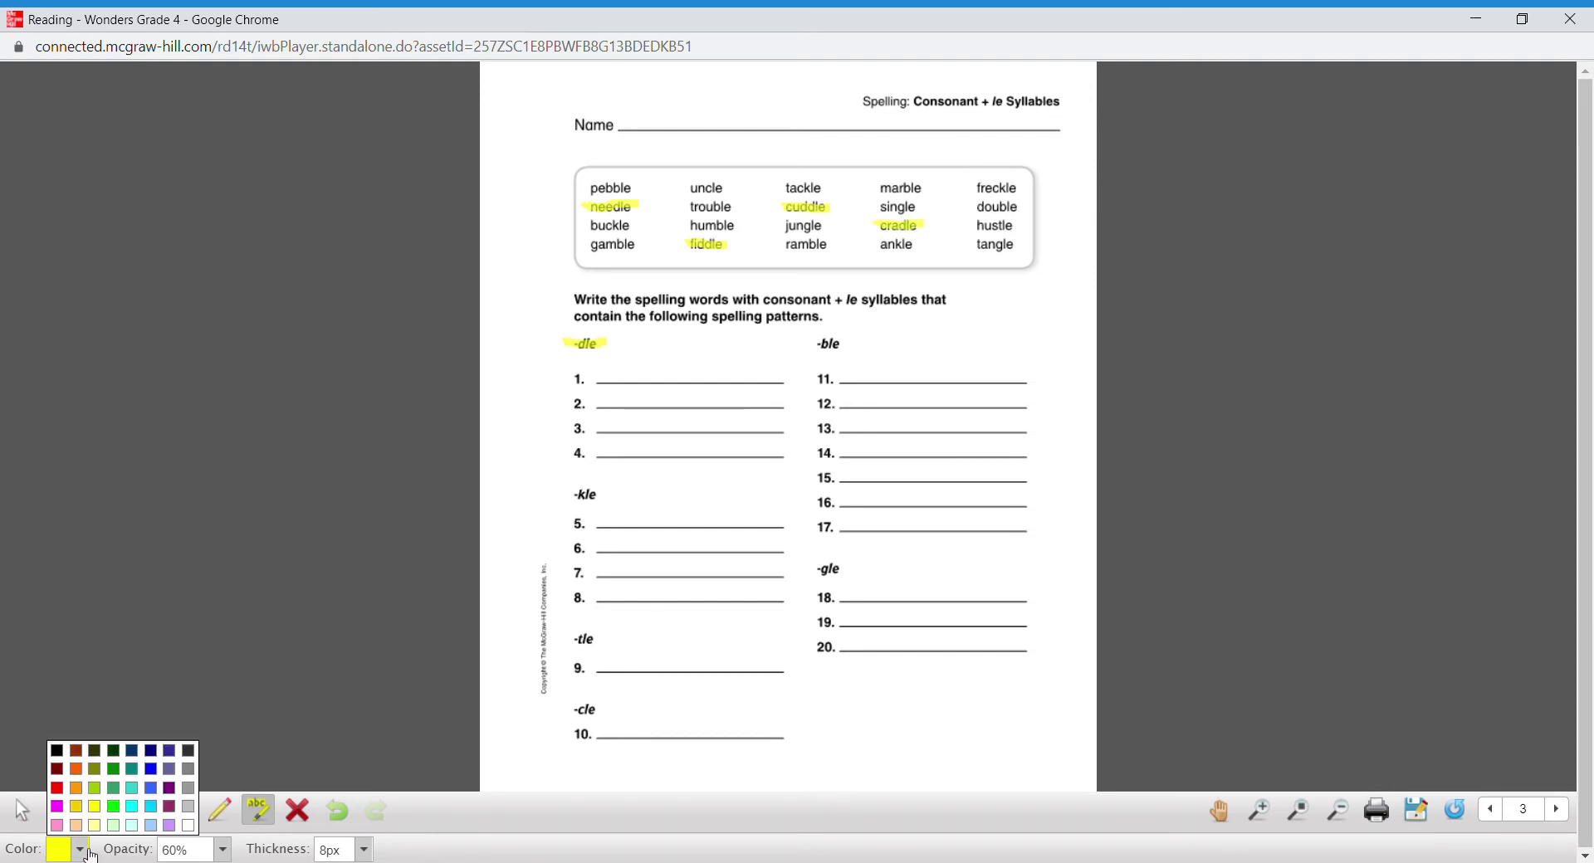
{"action": "left_click", "coordinate": [57, 788]}
{"action": "left_click_drag", "start_coordinate": [568, 492], "coordinate": [614, 503]}
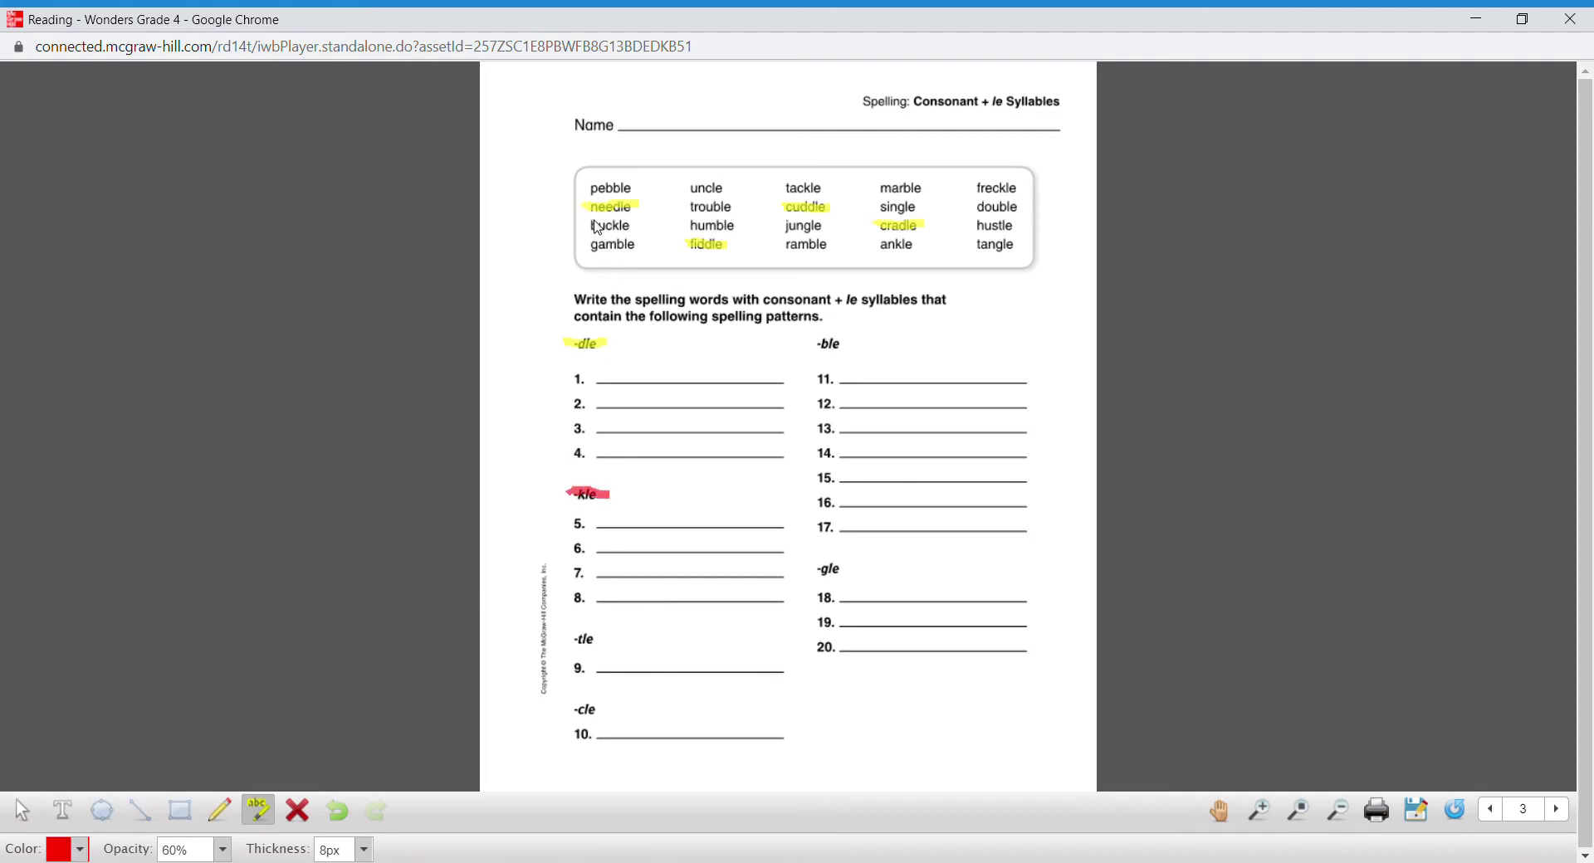
{"action": "left_click_drag", "start_coordinate": [591, 225], "coordinate": [634, 225]}
{"action": "left_click_drag", "start_coordinate": [782, 188], "coordinate": [828, 190]}
{"action": "left_click_drag", "start_coordinate": [872, 246], "coordinate": [924, 247]}
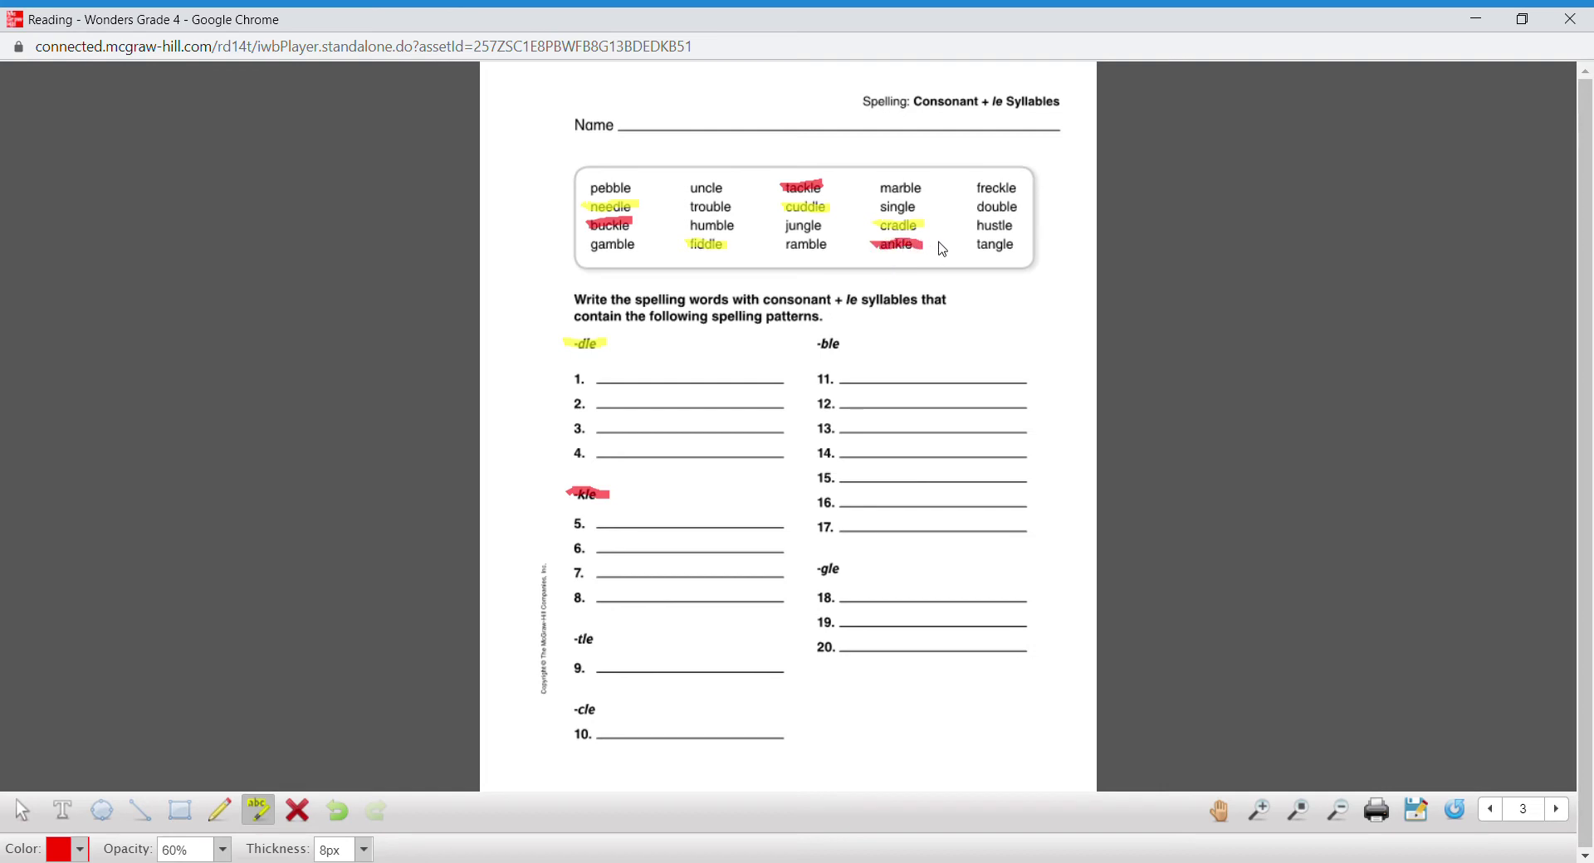
{"action": "left_click_drag", "start_coordinate": [976, 191], "coordinate": [1019, 190]}
Highlight the -tle heading and the word hustle in magenta
{"action": "left_click", "coordinate": [80, 849]}
{"action": "left_click", "coordinate": [57, 807]}
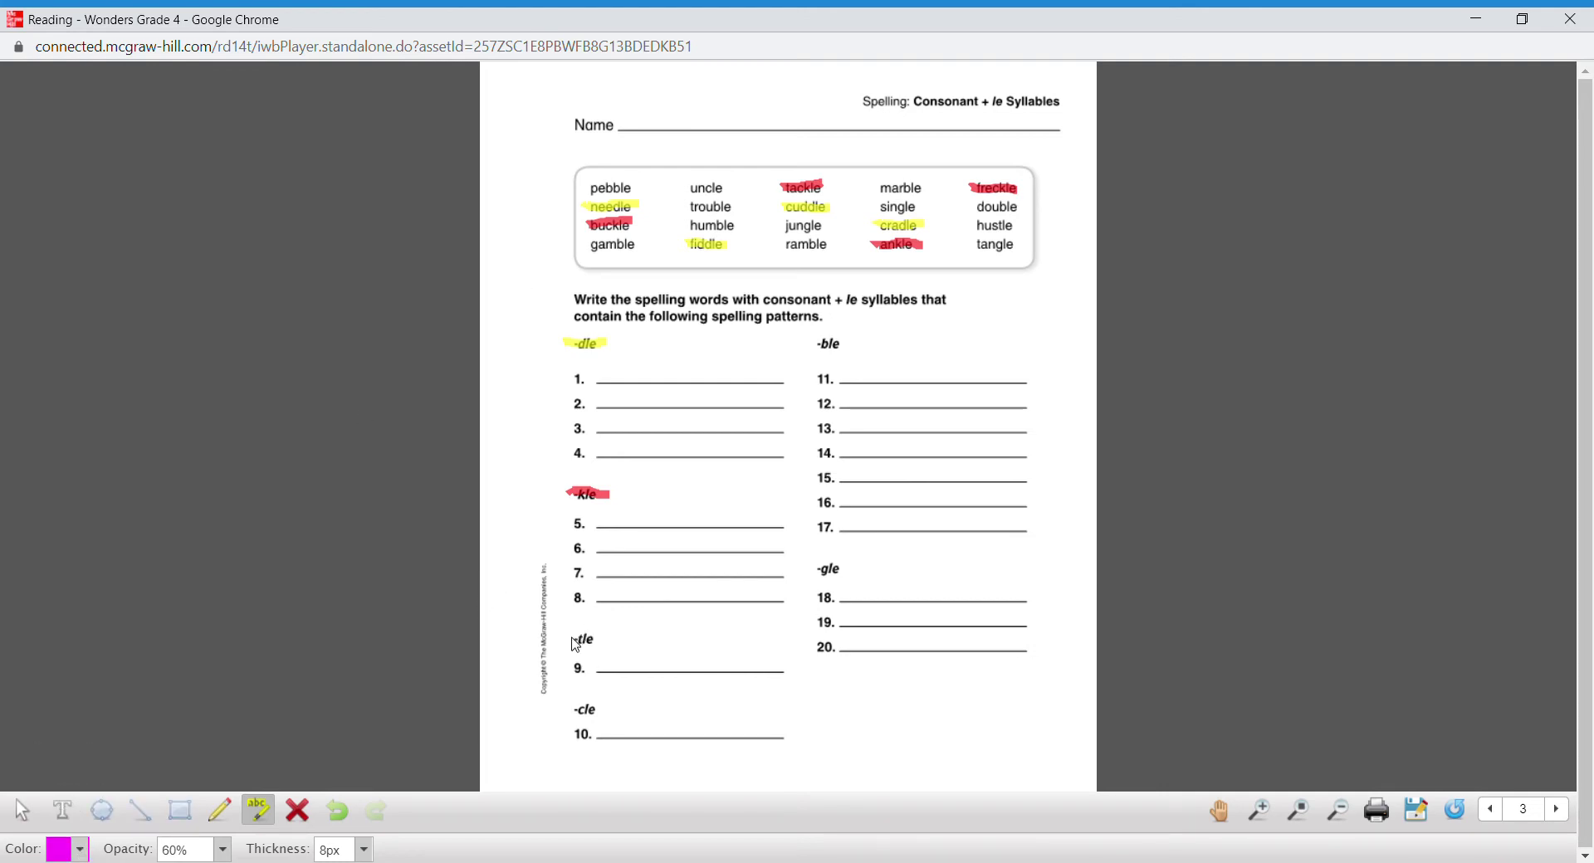
{"action": "left_click_drag", "start_coordinate": [570, 639], "coordinate": [615, 645]}
{"action": "left_click_drag", "start_coordinate": [967, 225], "coordinate": [1021, 227]}
Highlight the -cle heading and the word uncle in light pink
{"action": "left_click", "coordinate": [82, 849]}
{"action": "left_click", "coordinate": [57, 825]}
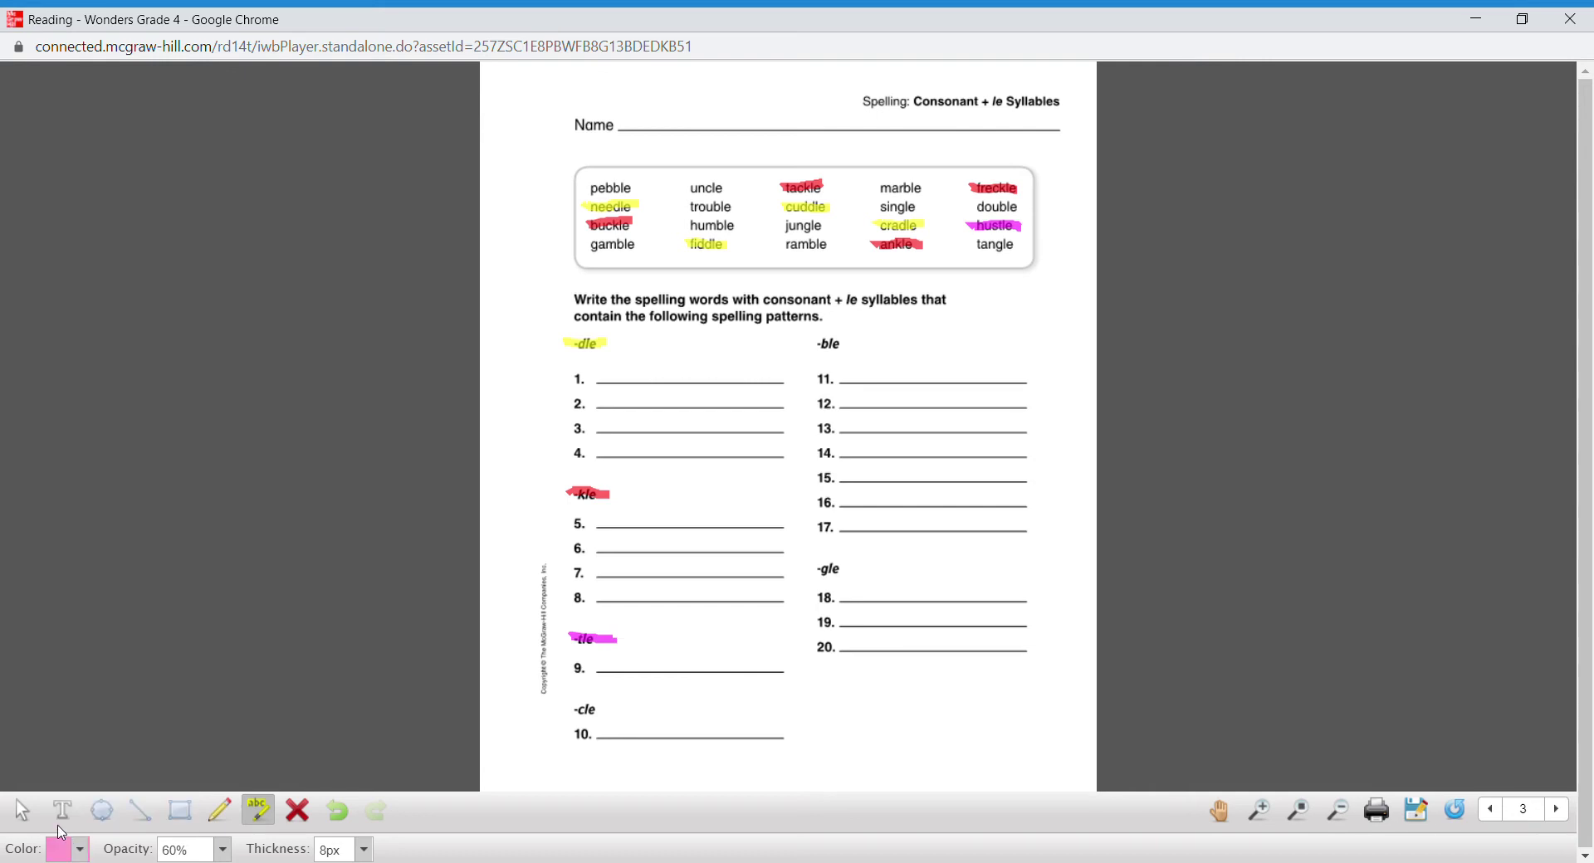
{"action": "left_click_drag", "start_coordinate": [572, 710], "coordinate": [605, 712]}
{"action": "left_click_drag", "start_coordinate": [681, 187], "coordinate": [741, 192]}
Highlight the -ble heading and pebble, gamble, trouble, humble, ramble, marble and double in bright green
{"action": "left_click", "coordinate": [82, 850]}
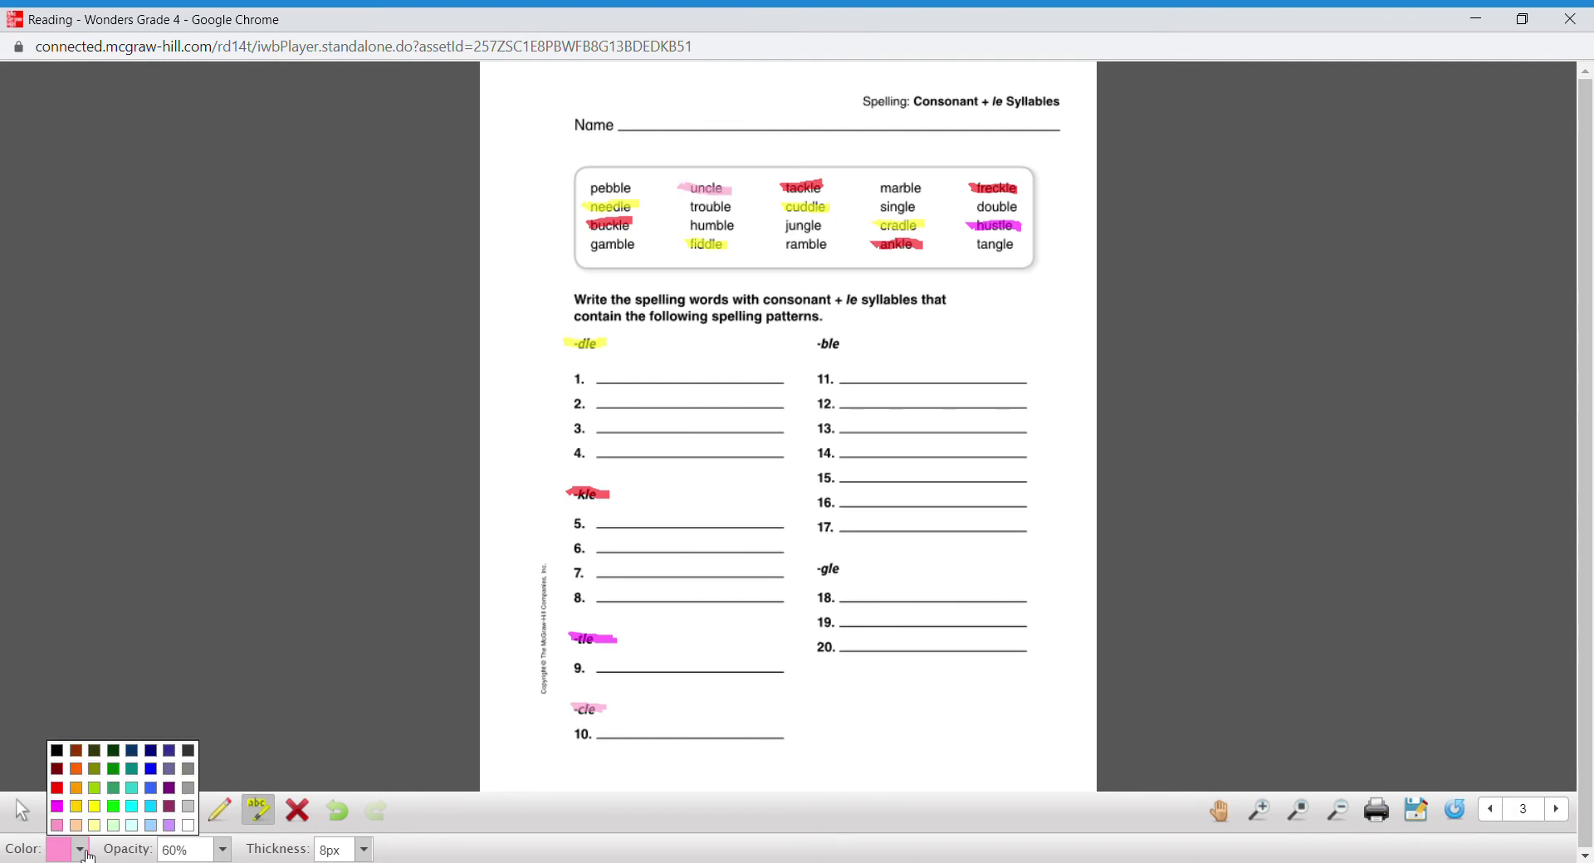
{"action": "left_click", "coordinate": [113, 807]}
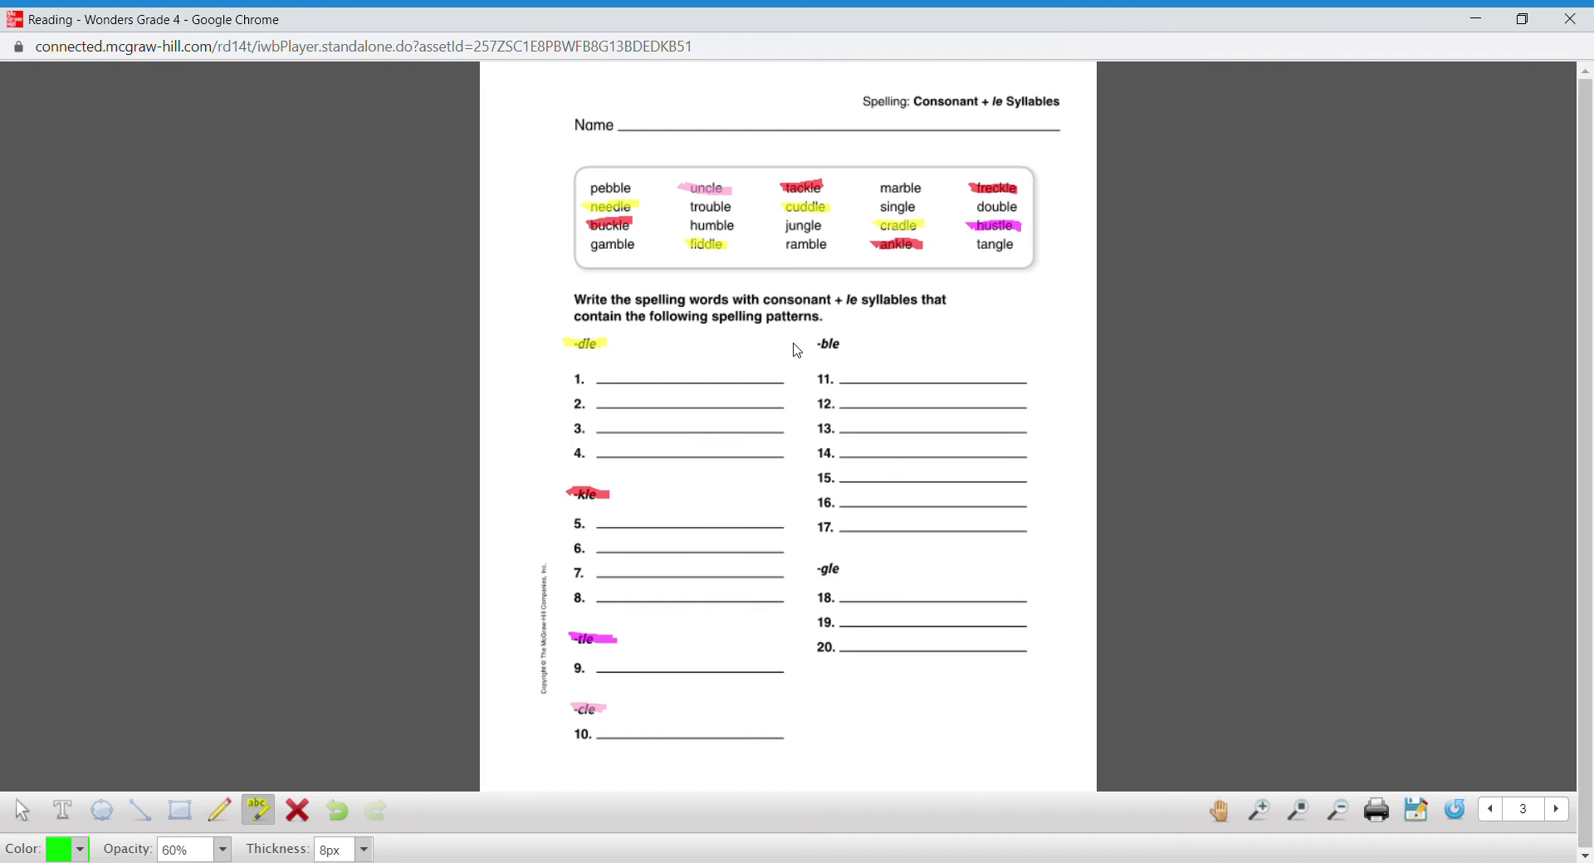
{"action": "left_click_drag", "start_coordinate": [815, 344], "coordinate": [852, 347]}
{"action": "left_click_drag", "start_coordinate": [590, 186], "coordinate": [642, 191]}
{"action": "mouse_move", "coordinate": [589, 244]}
{"action": "left_mouse_down"}
{"action": "mouse_move", "coordinate": [642, 249]}
{"action": "mouse_move", "coordinate": [730, 210]}
{"action": "mouse_move", "coordinate": [735, 235]}
{"action": "mouse_move", "coordinate": [835, 249]}
{"action": "left_mouse_up"}
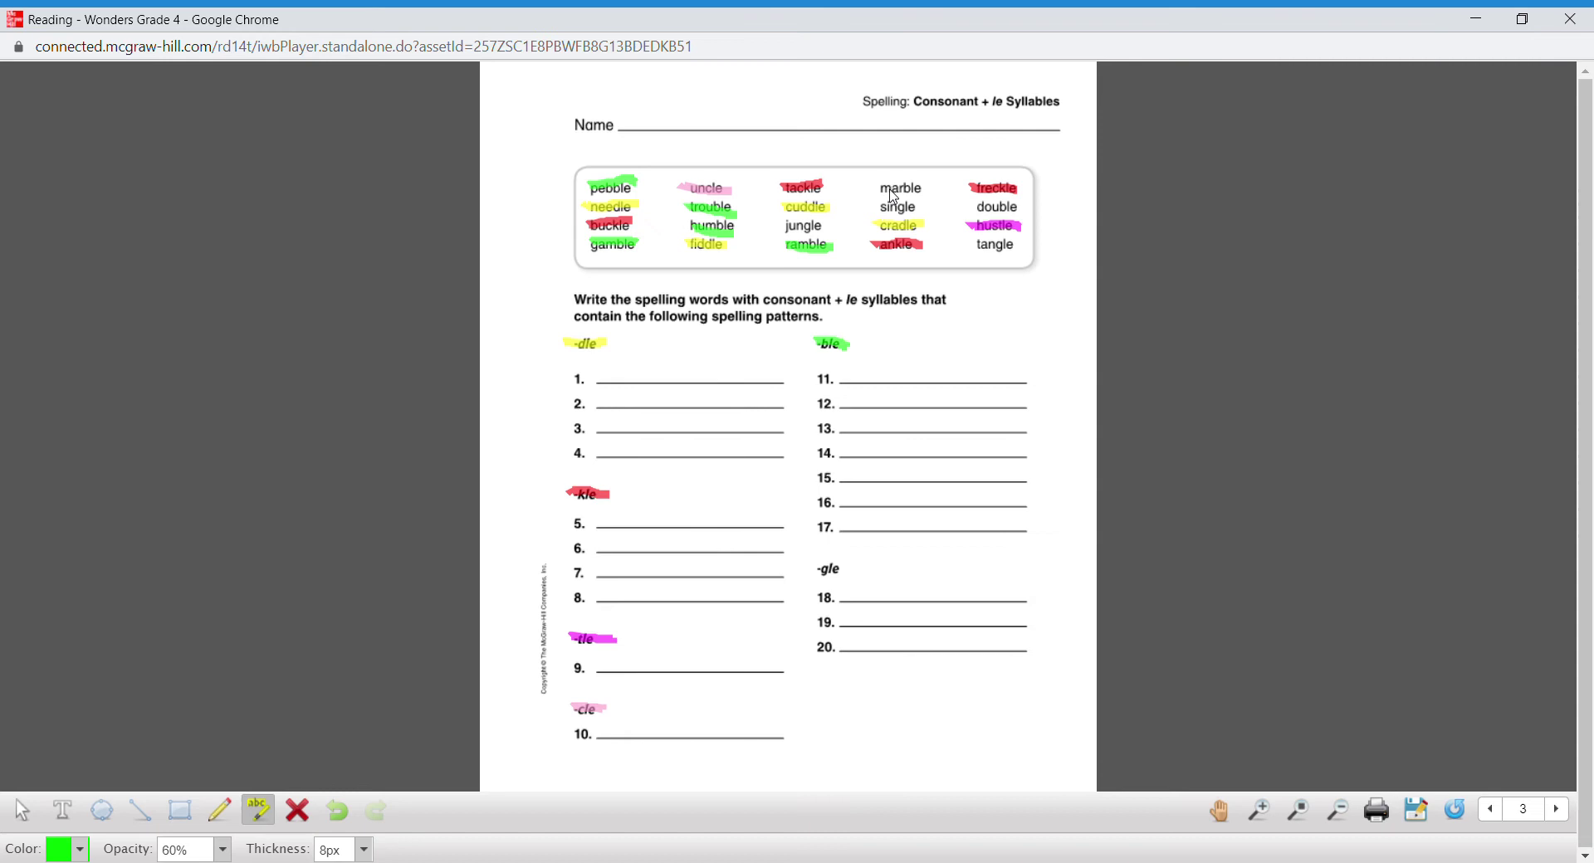
{"action": "left_click_drag", "start_coordinate": [880, 189], "coordinate": [928, 191]}
{"action": "left_click_drag", "start_coordinate": [978, 210], "coordinate": [1027, 213]}
Highlight the -gle heading and the words jungle, single and tangle in light blue
{"action": "left_click", "coordinate": [87, 853]}
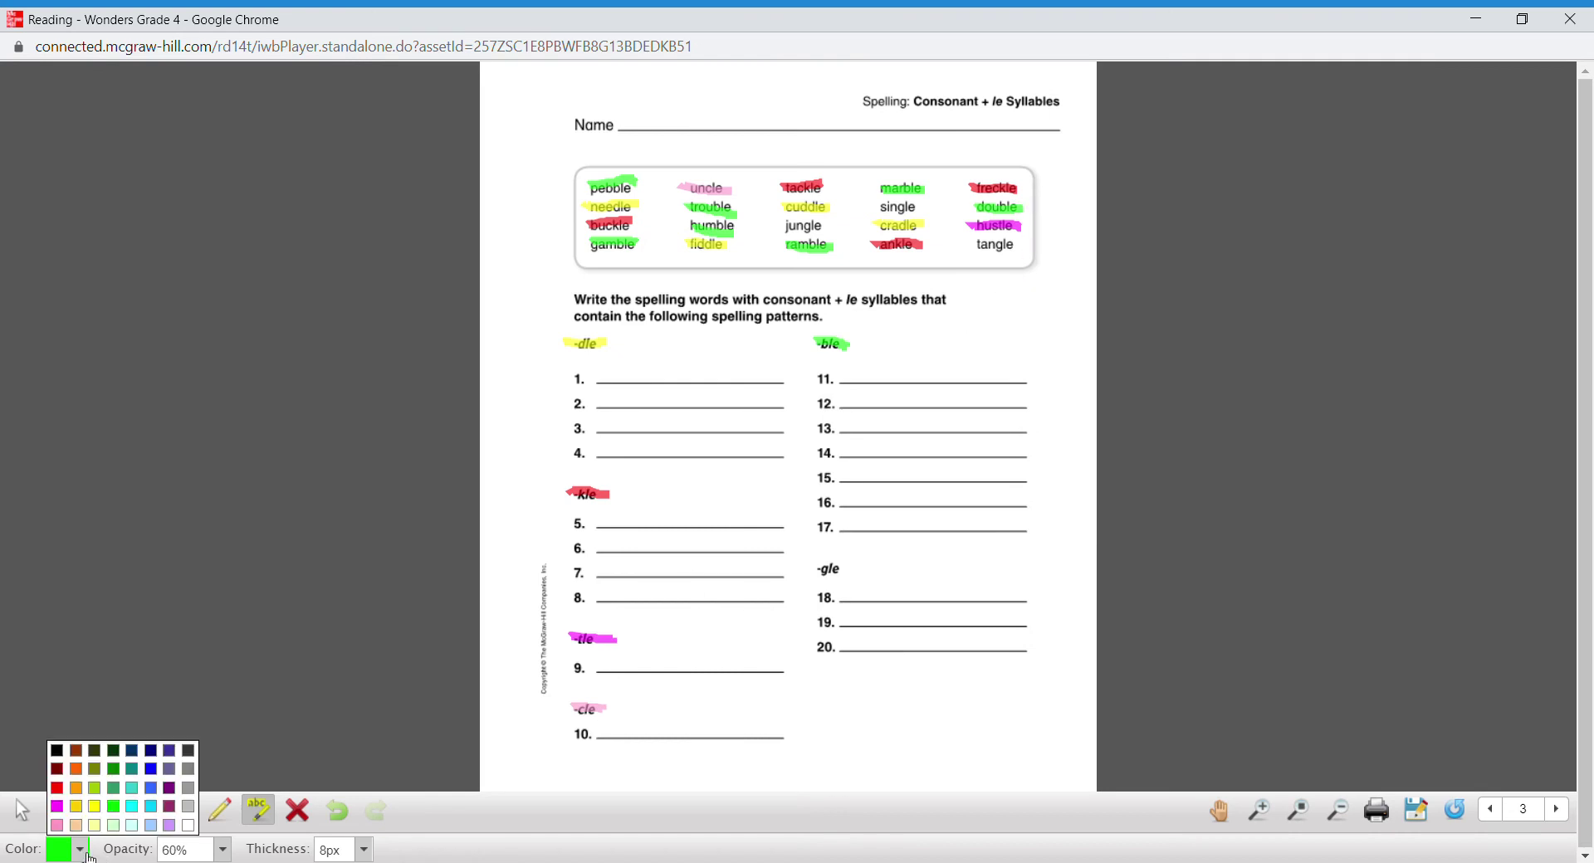
{"action": "left_click", "coordinate": [151, 806]}
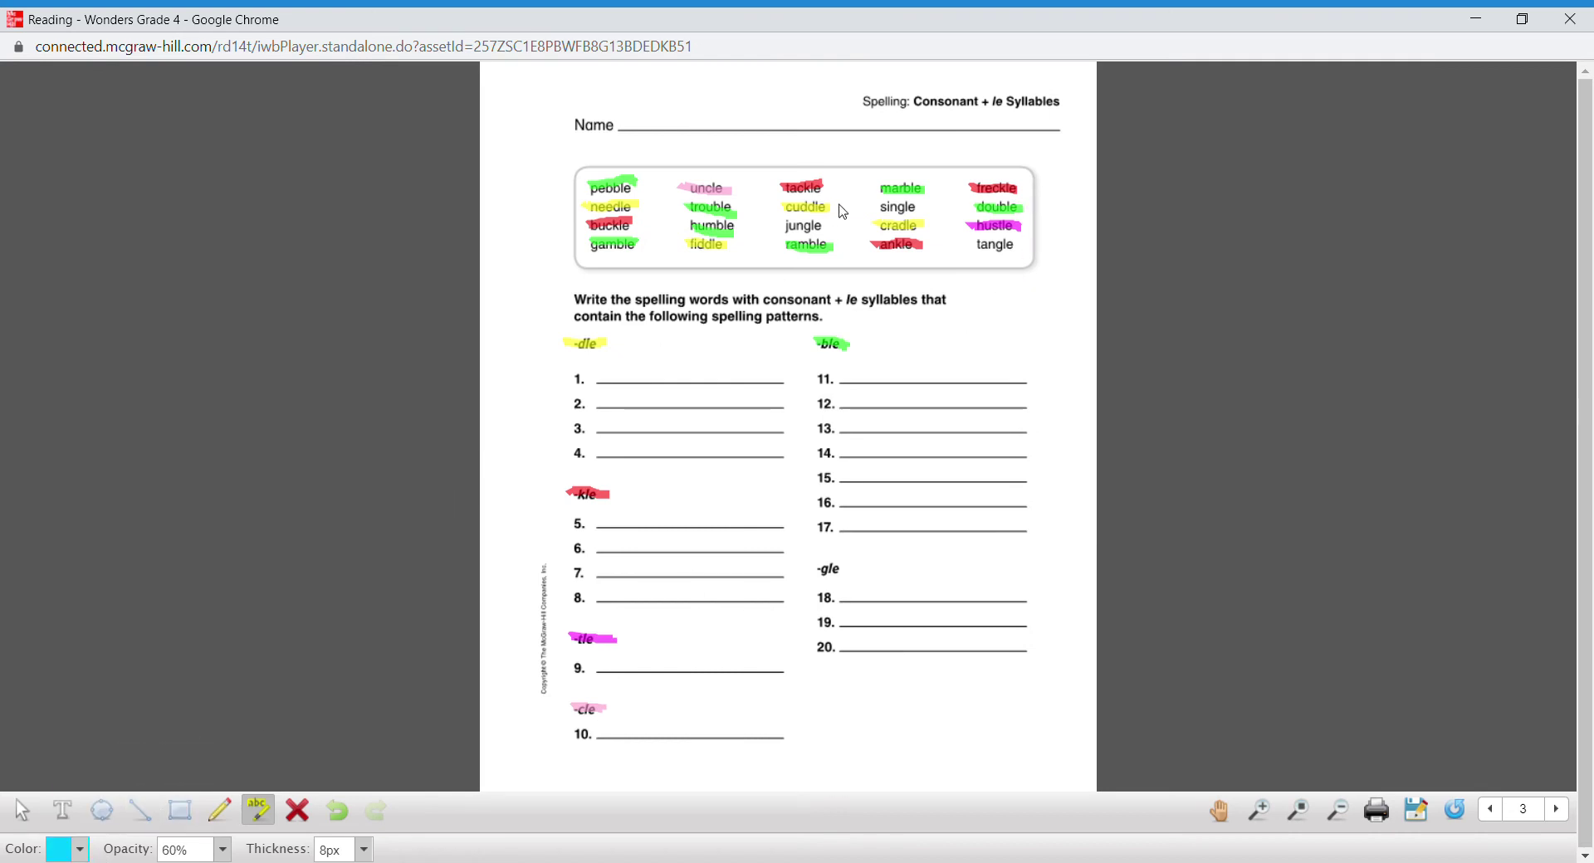
{"action": "left_click_drag", "start_coordinate": [820, 573], "coordinate": [855, 567]}
{"action": "mouse_move", "coordinate": [785, 228]}
{"action": "left_mouse_down"}
{"action": "mouse_move", "coordinate": [925, 208]}
{"action": "mouse_move", "coordinate": [1024, 248]}
{"action": "left_mouse_up"}
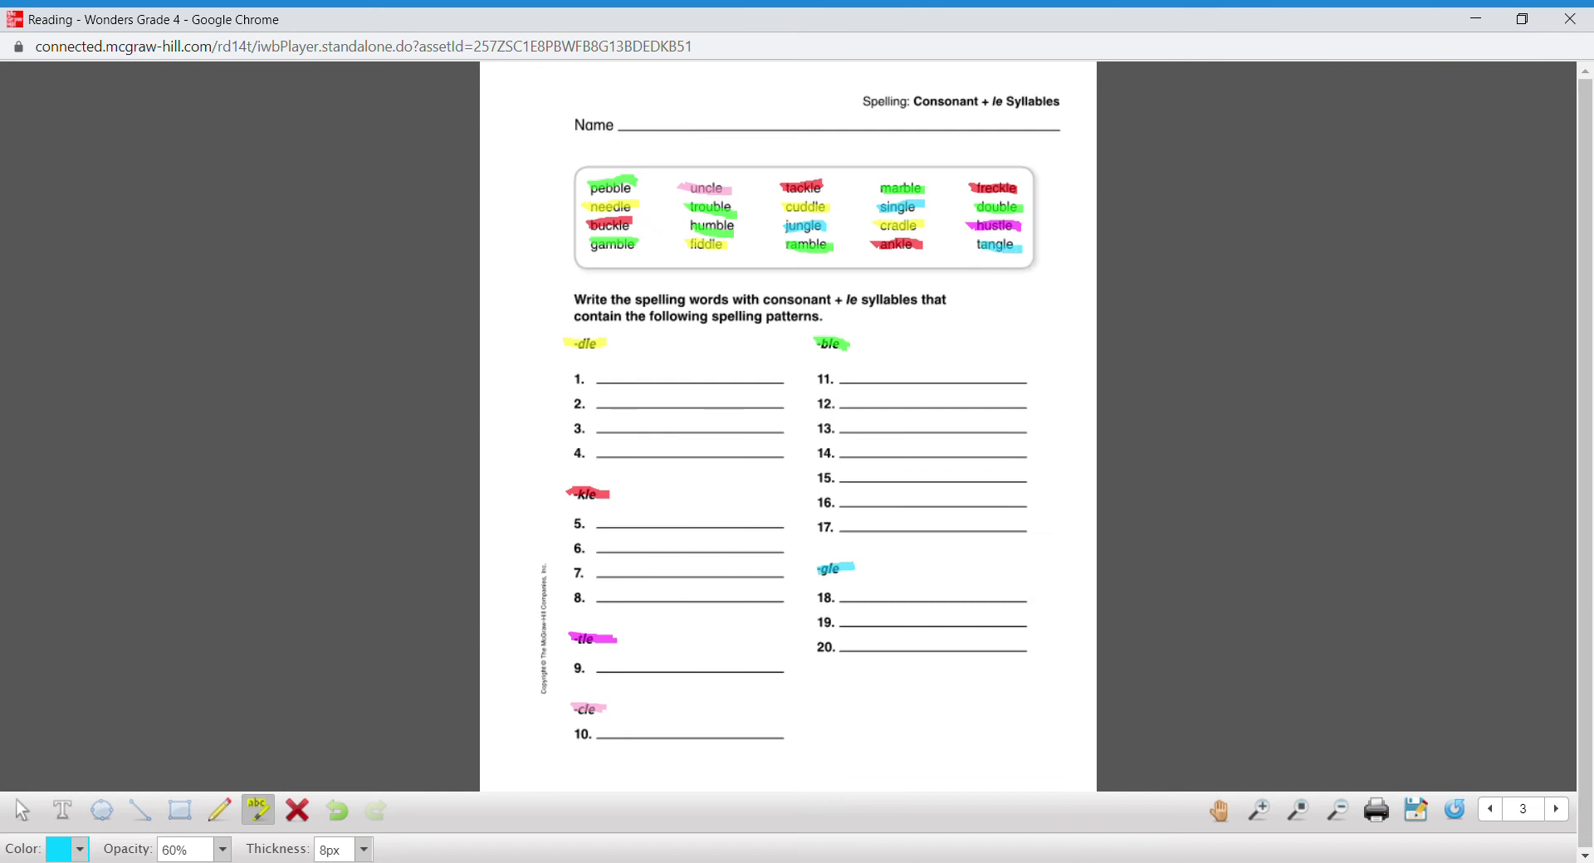
Add a text entry on the -dle answer lines listing needle, fiddle, cuddle and cradle, one word per line
{"action": "left_click", "coordinate": [63, 809]}
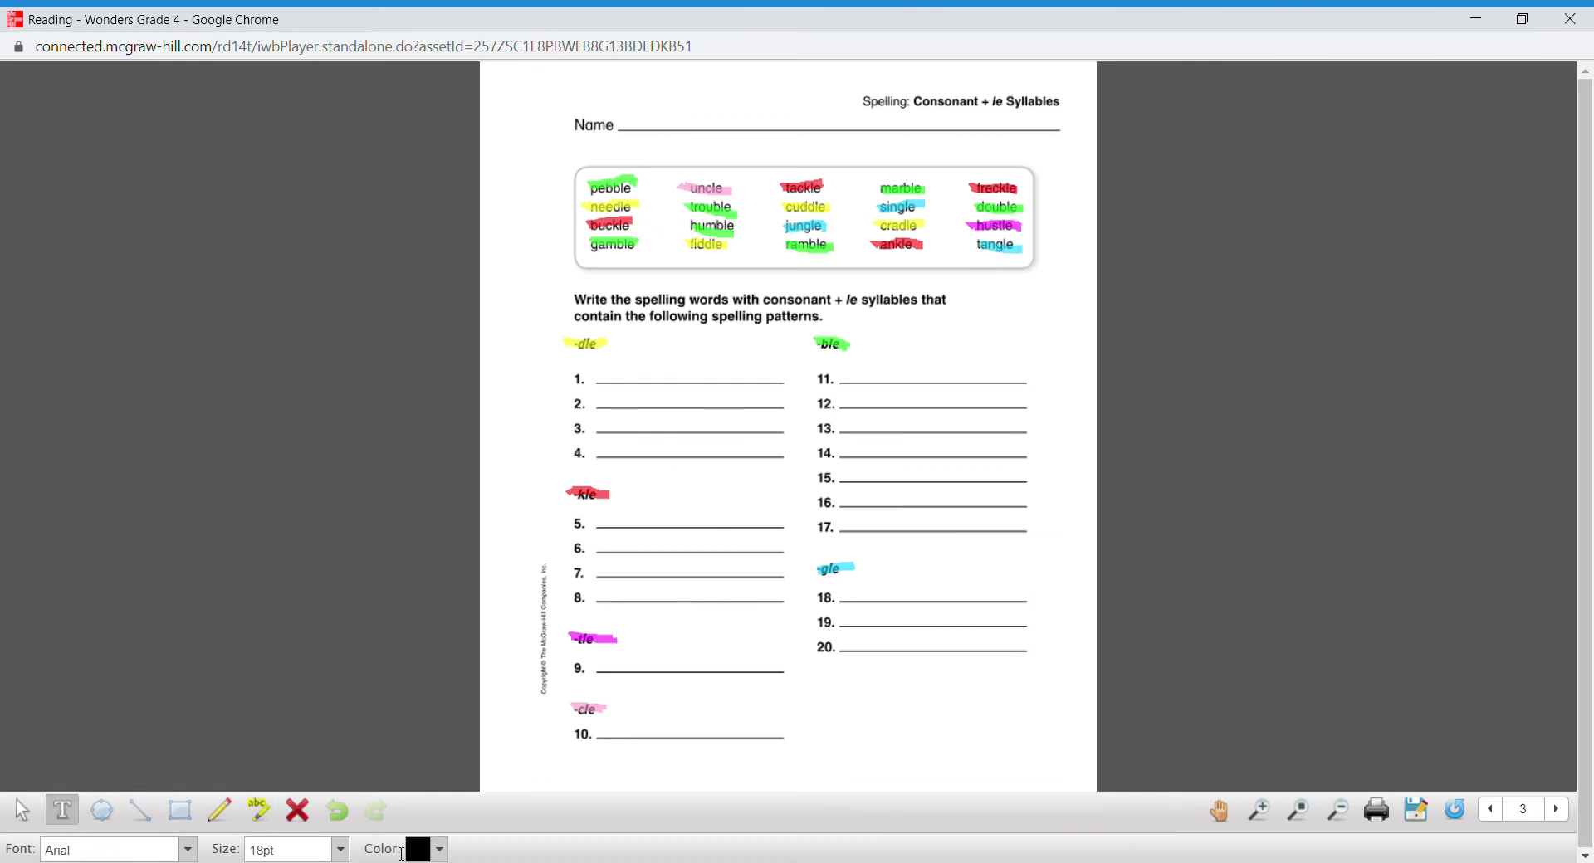
{"action": "left_click", "coordinate": [616, 385]}
{"action": "type", "text": "dle "}
{"action": "type", "text": "fid"}
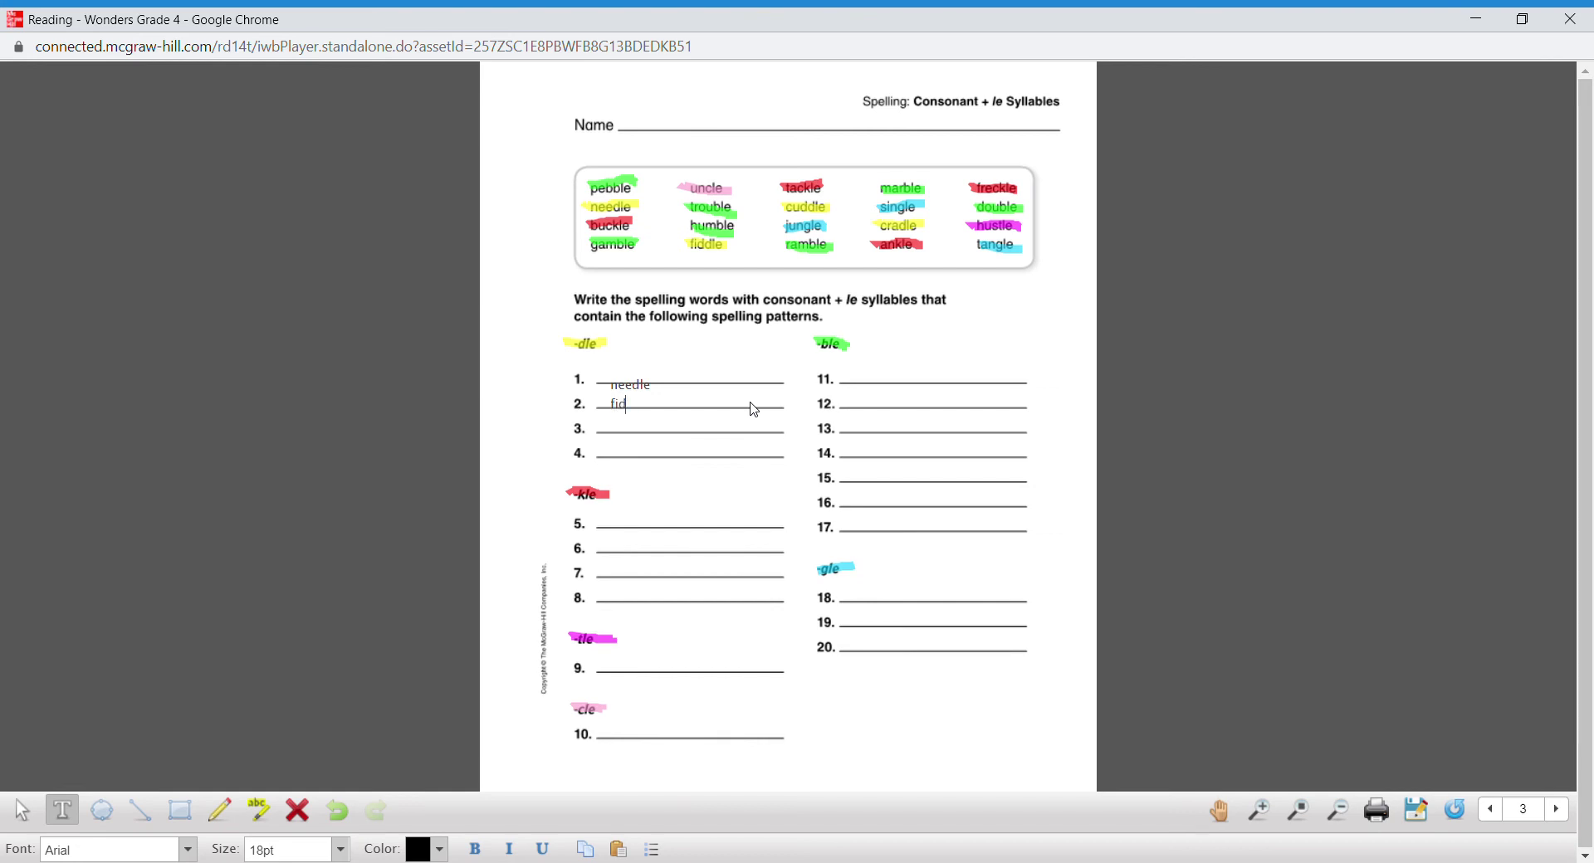
{"action": "type", "text": "dle cuddle"}
Write buckle, tackle, ankle and freckle under -kle, with hustle under -tle and uncle under -cle
{"action": "left_click", "coordinate": [628, 529]}
{"action": "type", "text": "buckle tackle"}
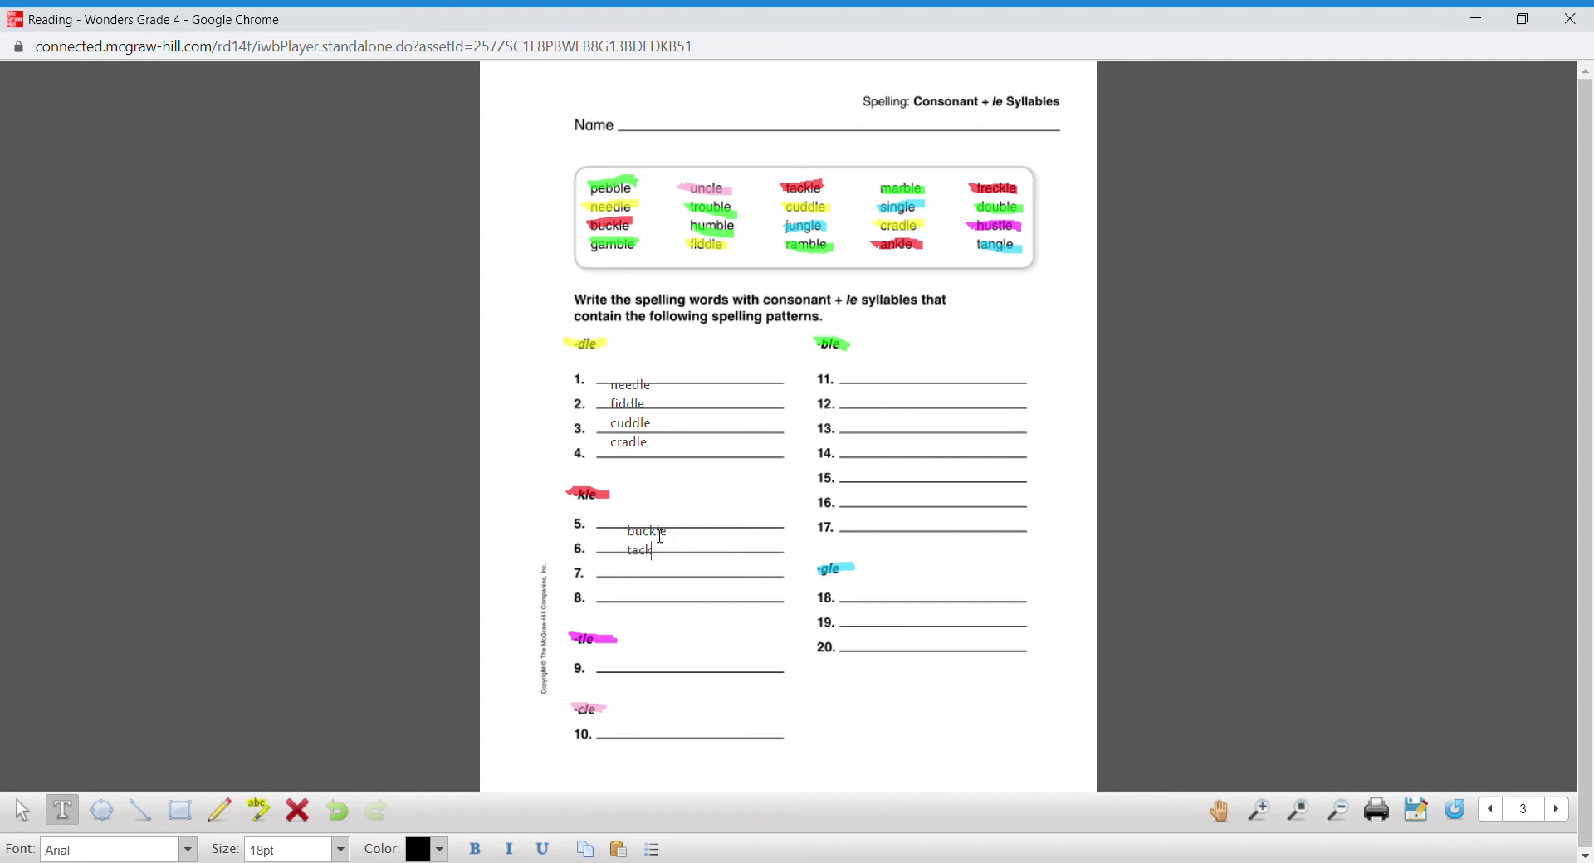
{"action": "key", "text": "Return"}
{"action": "type", "text": "ckl"}
{"action": "type", "text": "hustle"}
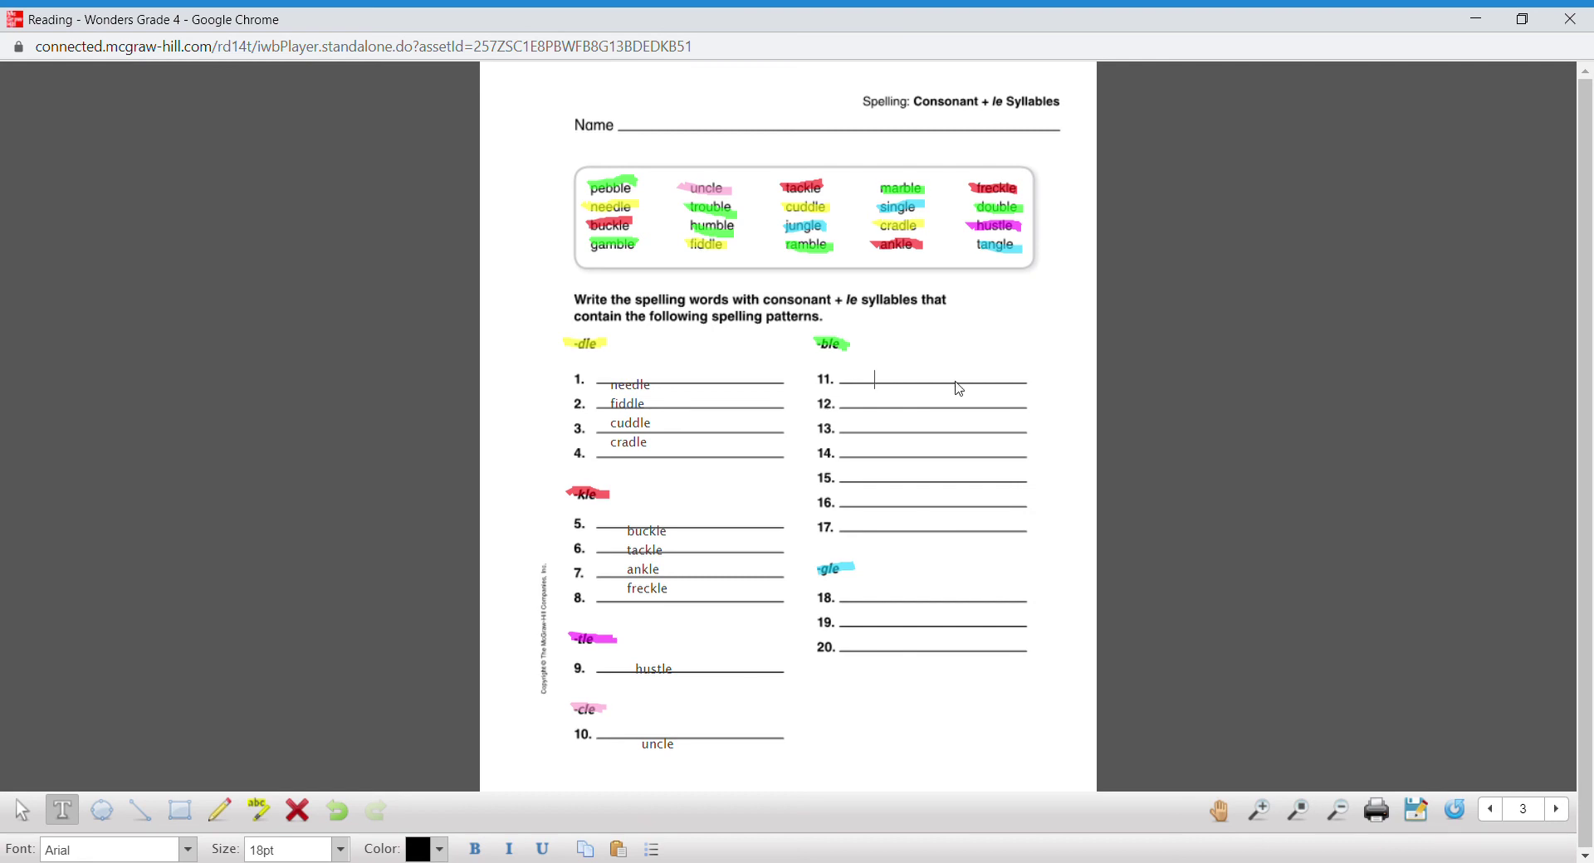
List pebble, gamble, trouble, humble, ramble, marble and double under -ble, and start the -gle list with jungle
{"action": "type", "text": "p"}
{"action": "type", "text": "ebble "}
{"action": "type", "text": "gamble "}
{"action": "type", "text": "trouble h"}
{"action": "type", "text": "umb"}
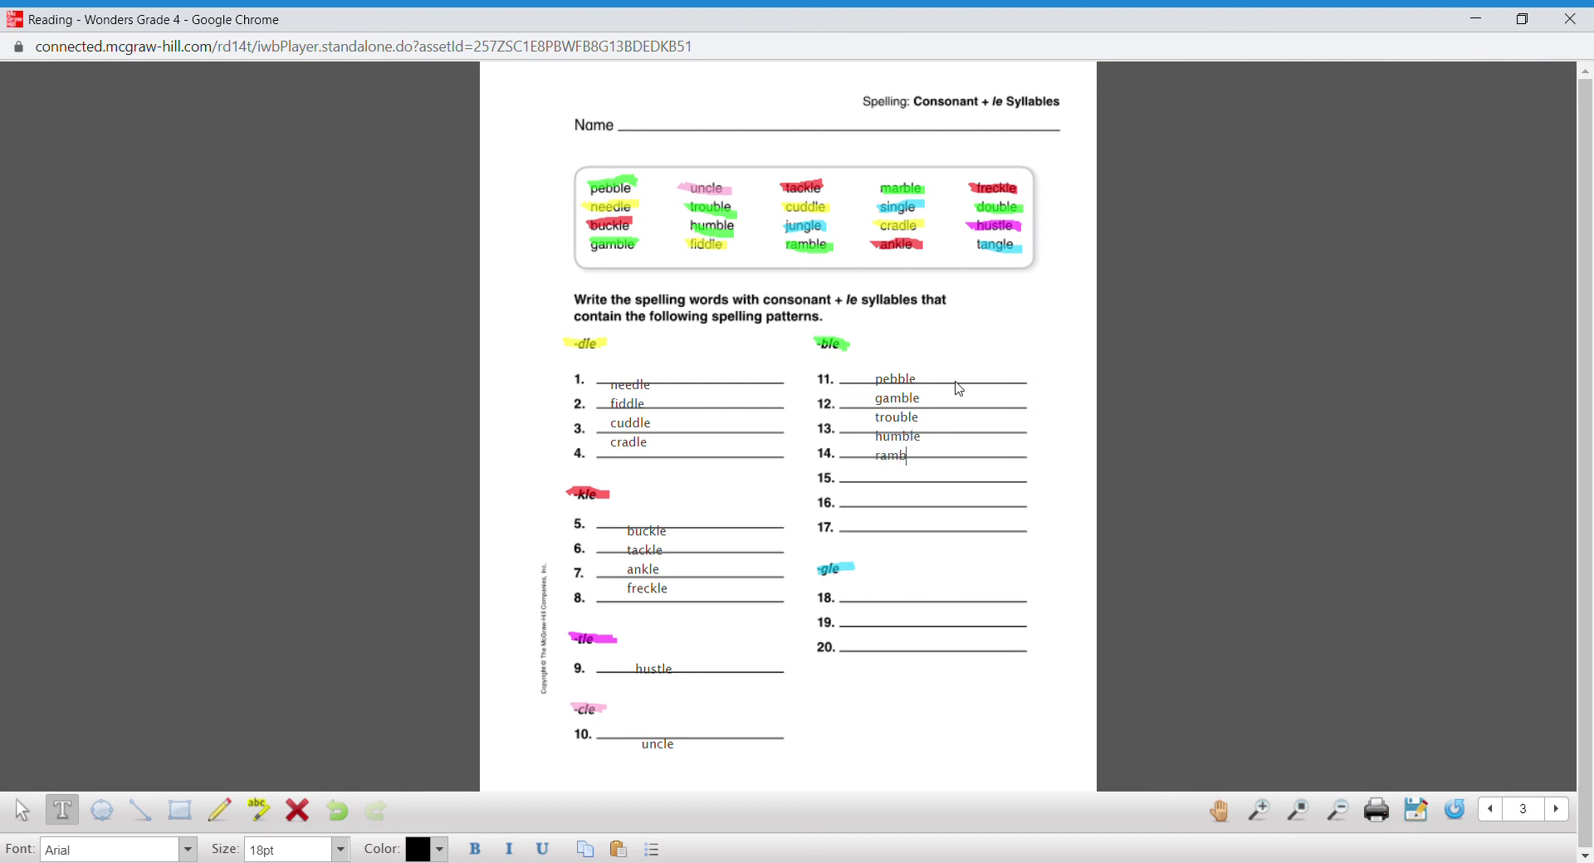
{"action": "type", "text": "le"}
{"action": "key", "text": "Return"}
{"action": "type", "text": "marbledoublejungle"}
Complete the -gle answers by adding single and tangle on separate lines below jungle
{"action": "key", "text": "Return"}
{"action": "type", "text": "single"}
{"action": "key", "text": "Return"}
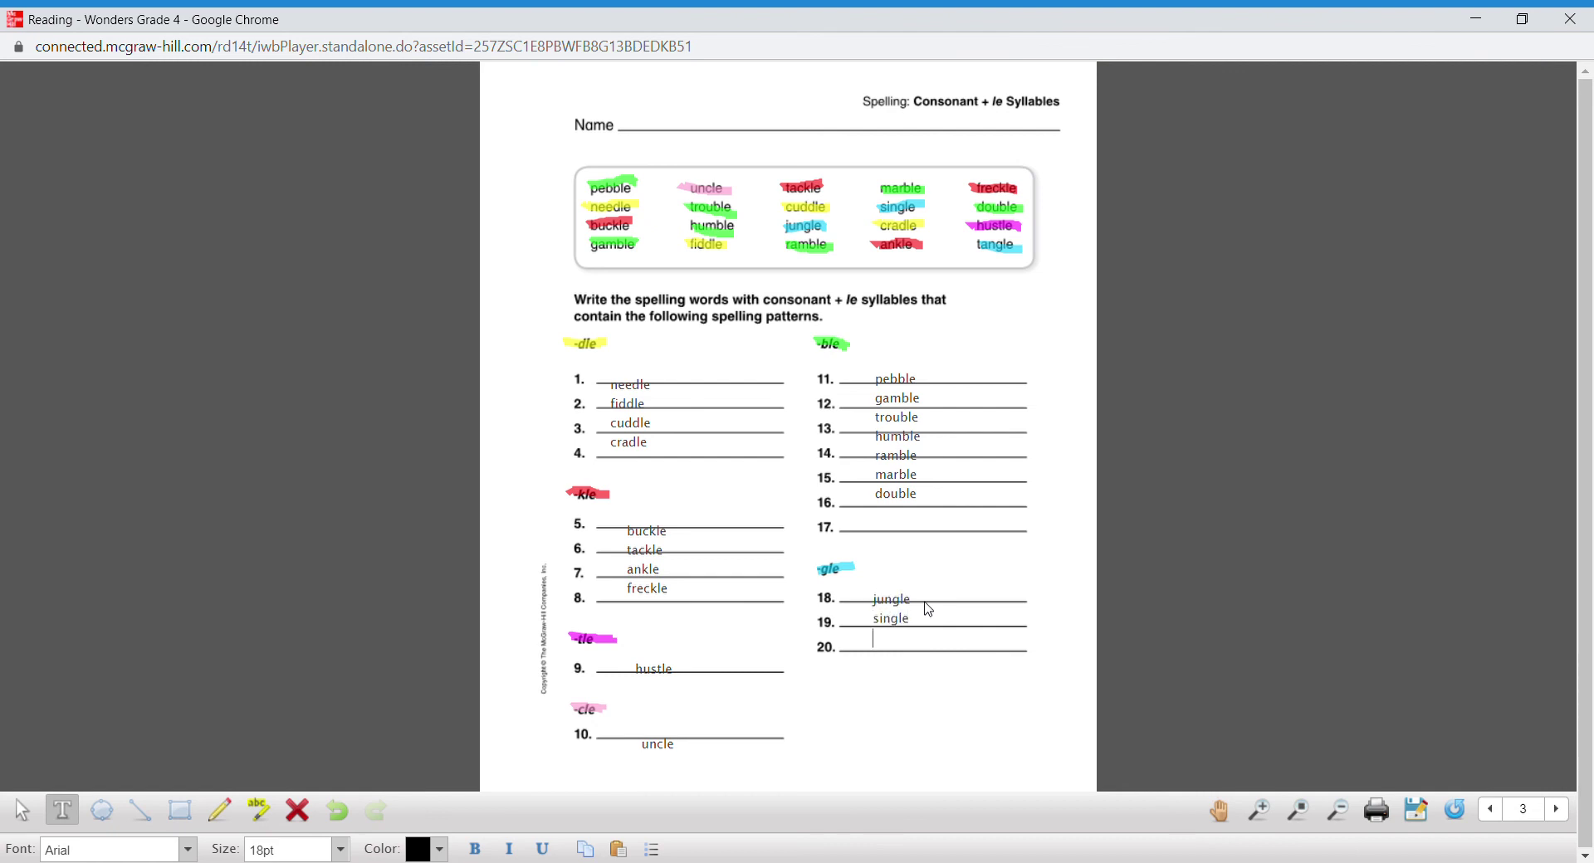
{"action": "type", "text": "tangle"}
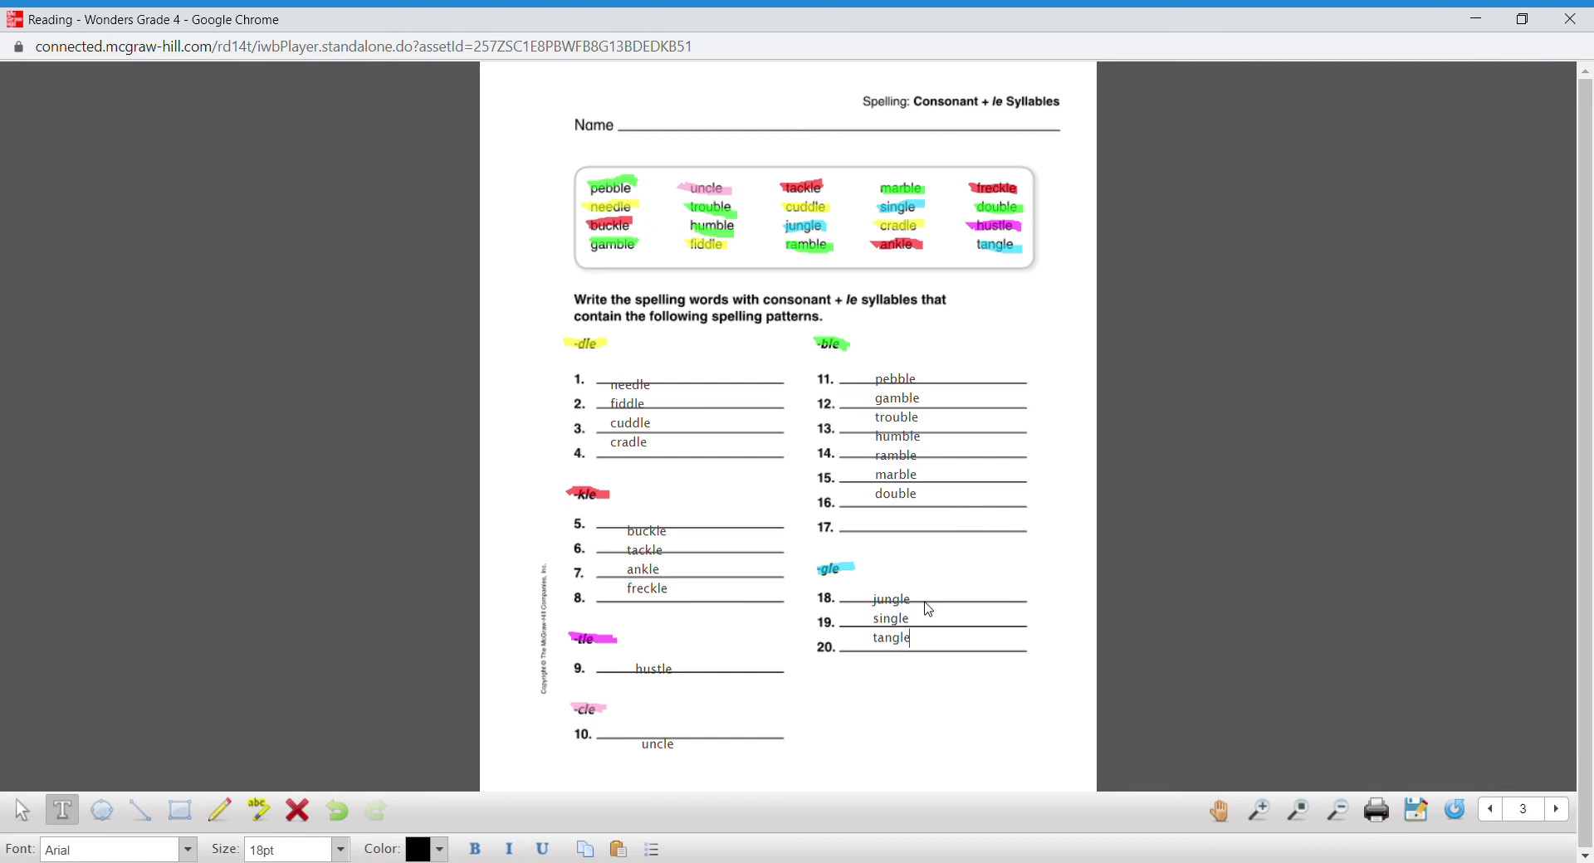